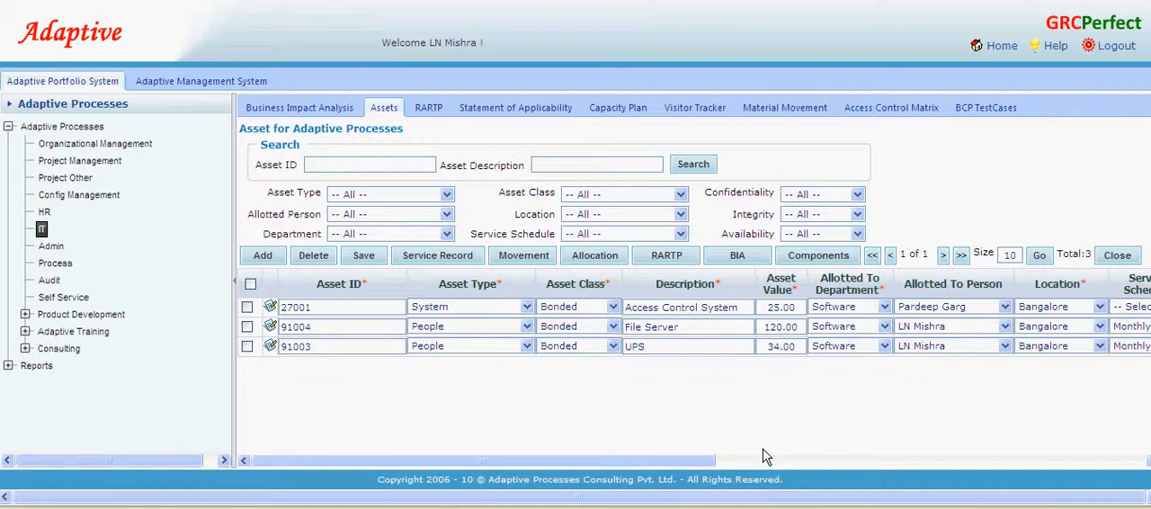
- Start a new asset record in its detailed form and enter "GRCPerfect Demo Asset" as the asset ID
click(263, 255)
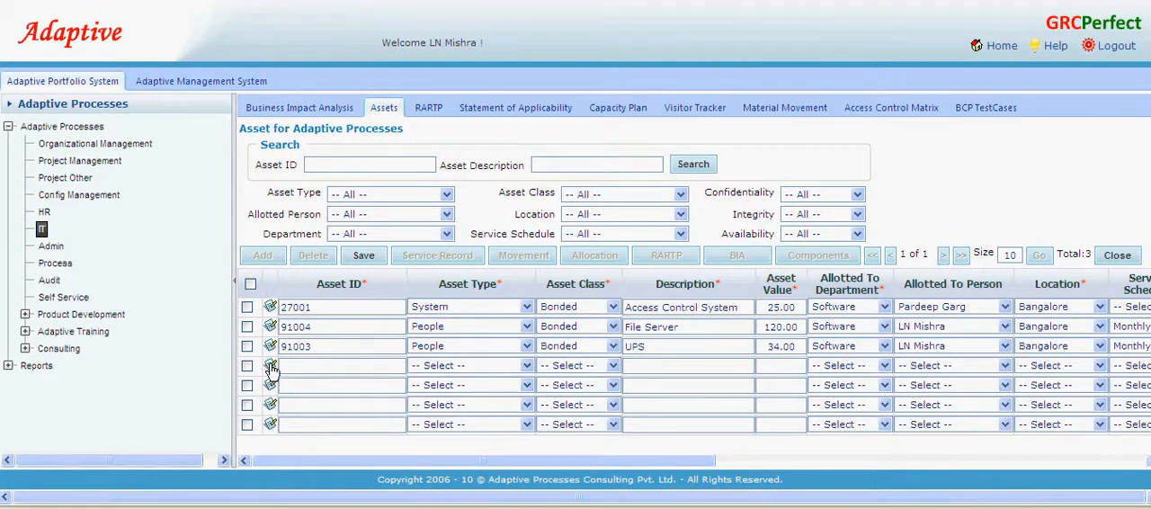
click(271, 367)
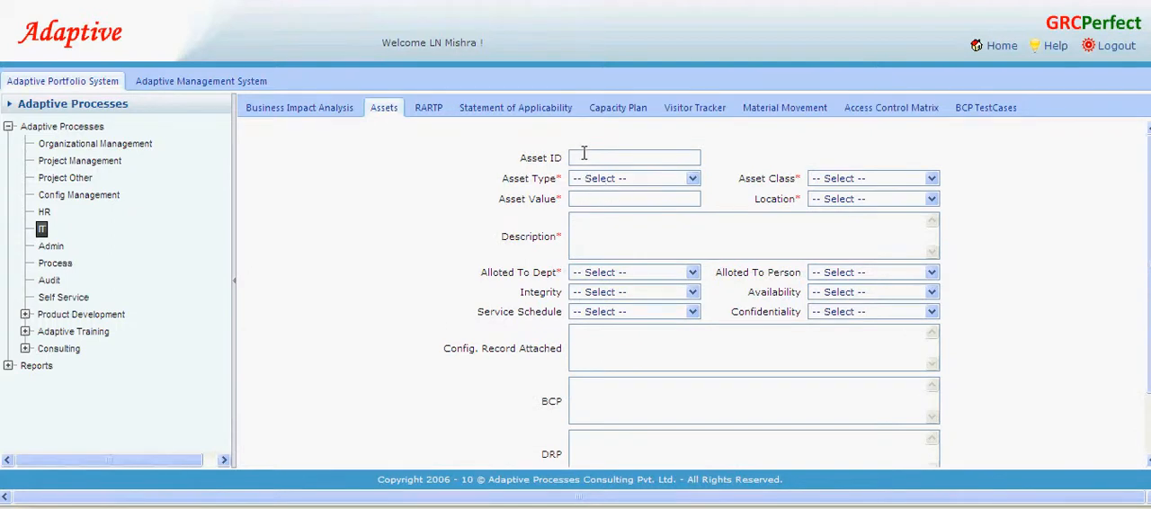
text(GRCPerfect Demo S)
text(sset)
- Set the asset type to System and the asset class to Bonded
click(631, 179)
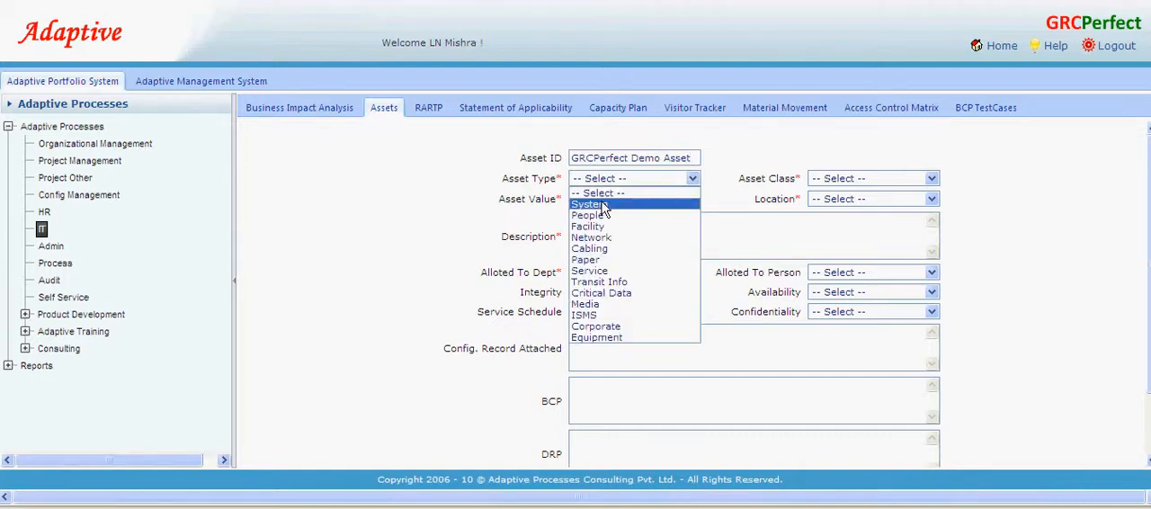
click(601, 205)
click(693, 180)
click(679, 205)
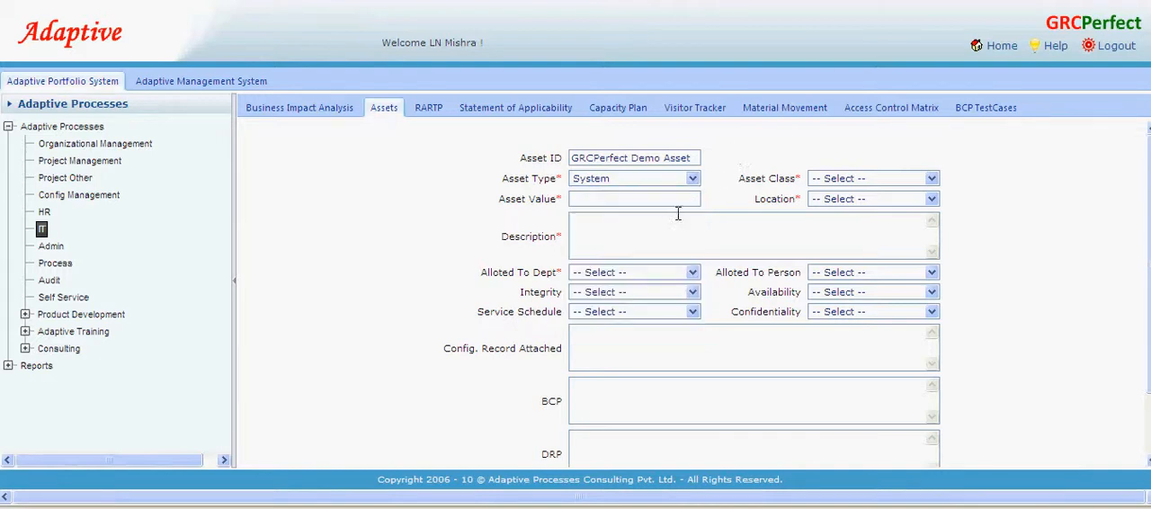
click(869, 182)
click(855, 212)
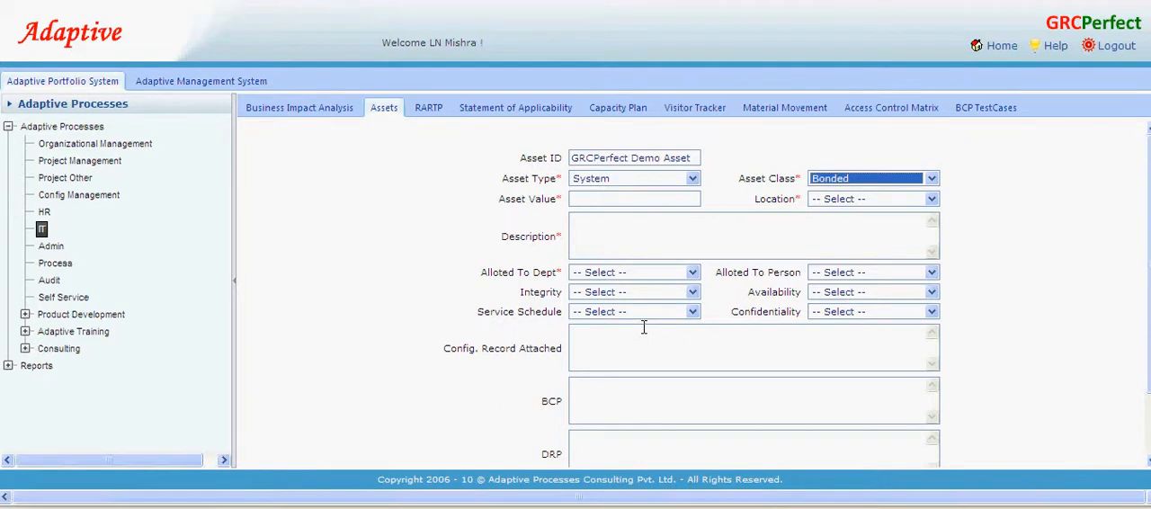
- Rate the asset's integrity, availability and confidentiality at 4 each, and set the asset value to 12
click(598, 199)
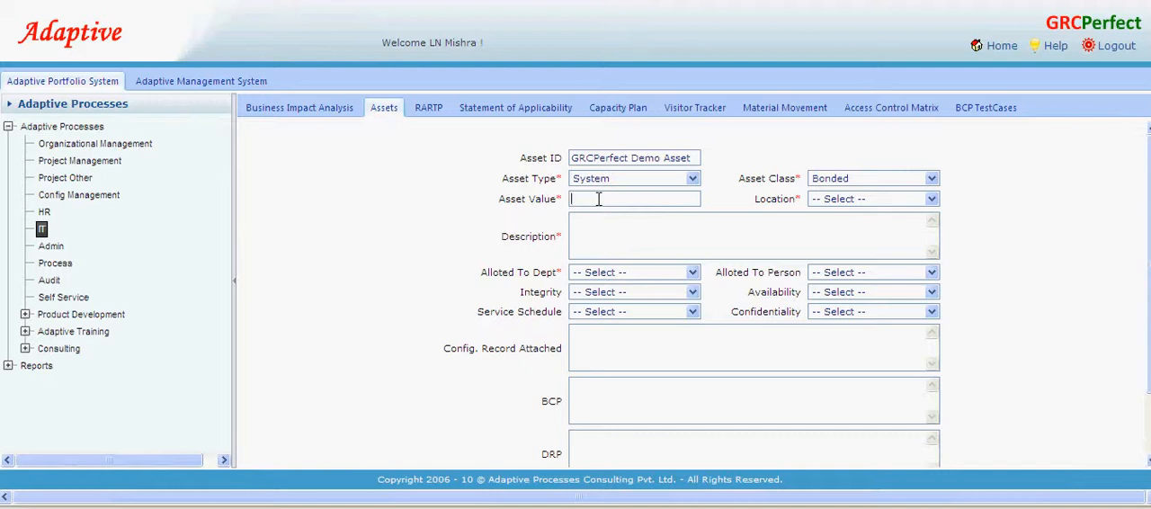
click(624, 293)
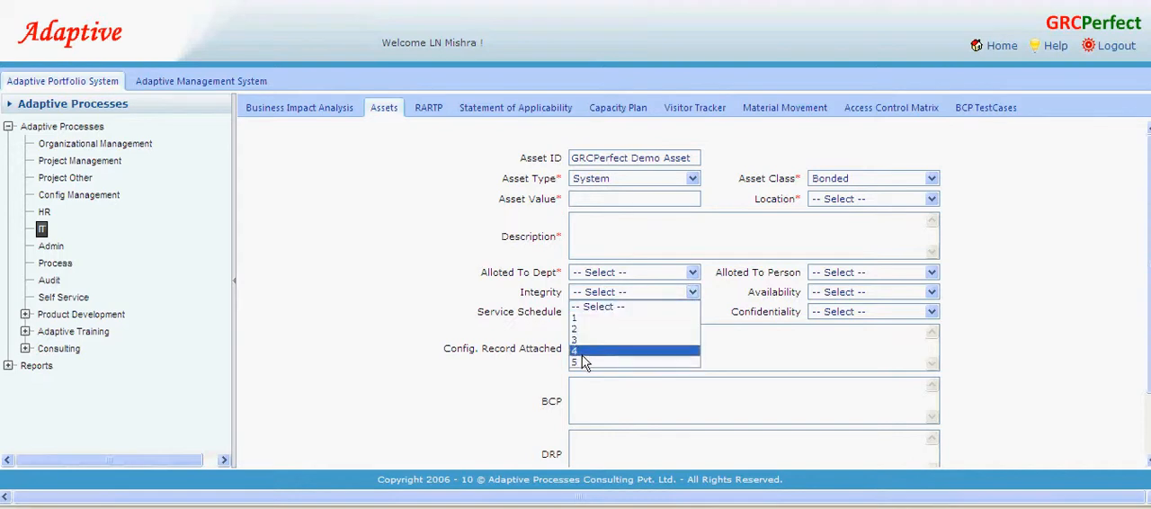
click(585, 352)
click(875, 294)
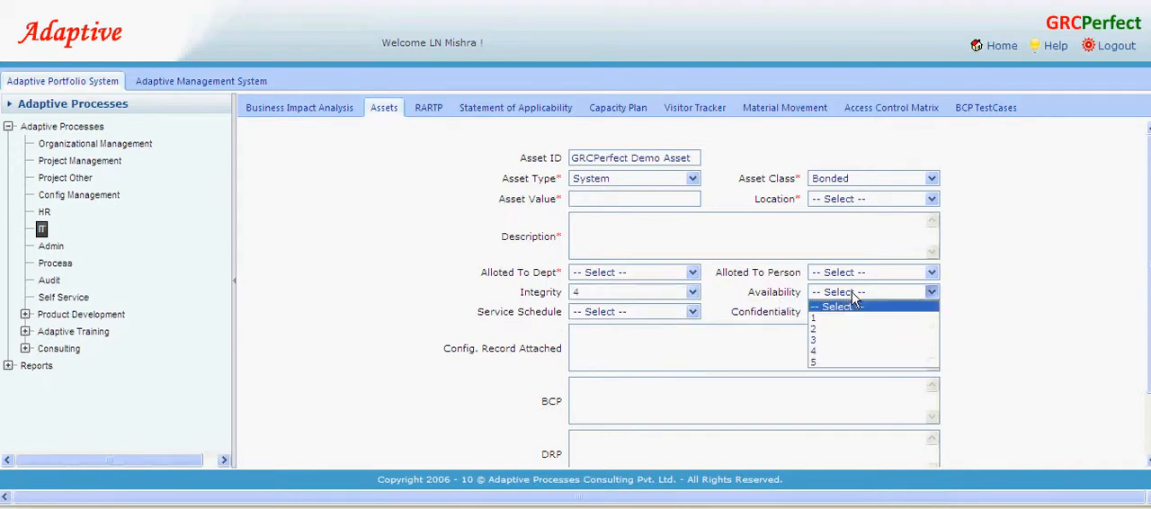
click(820, 350)
click(837, 315)
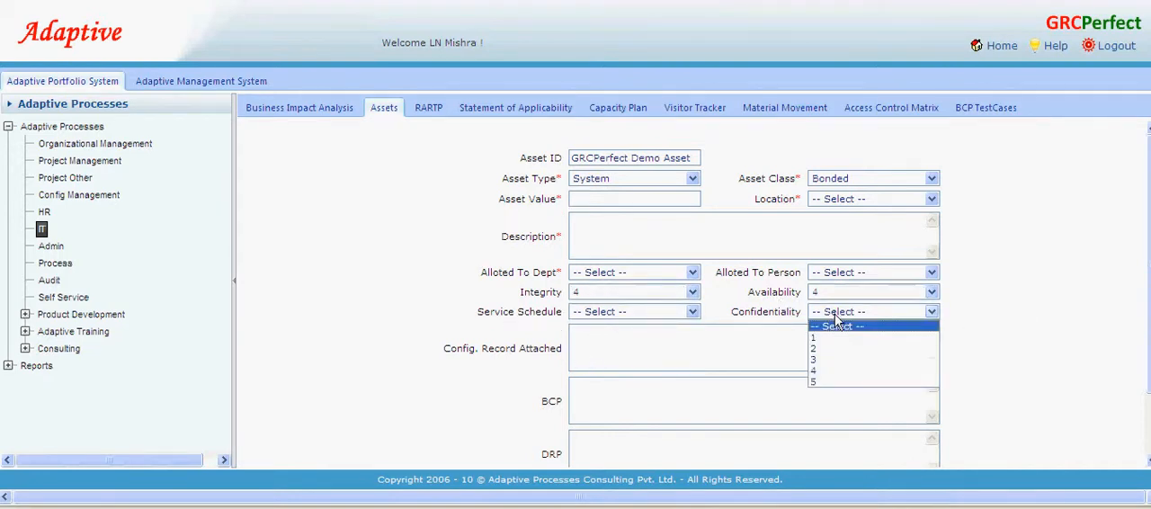
click(827, 370)
click(602, 205)
text(12)
- Enter "SAP Server" as the asset's description
click(622, 242)
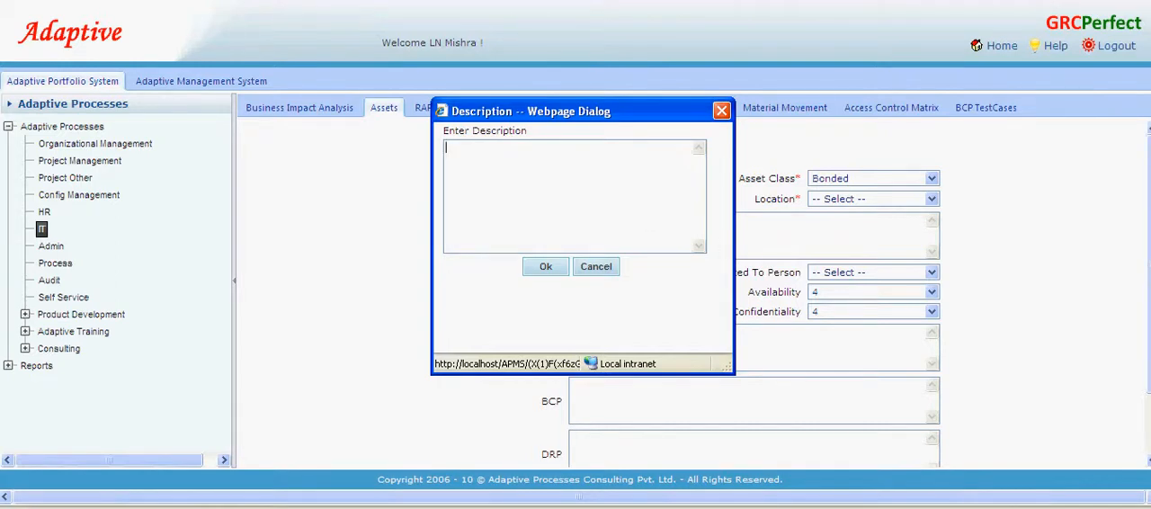
click(1080, 507)
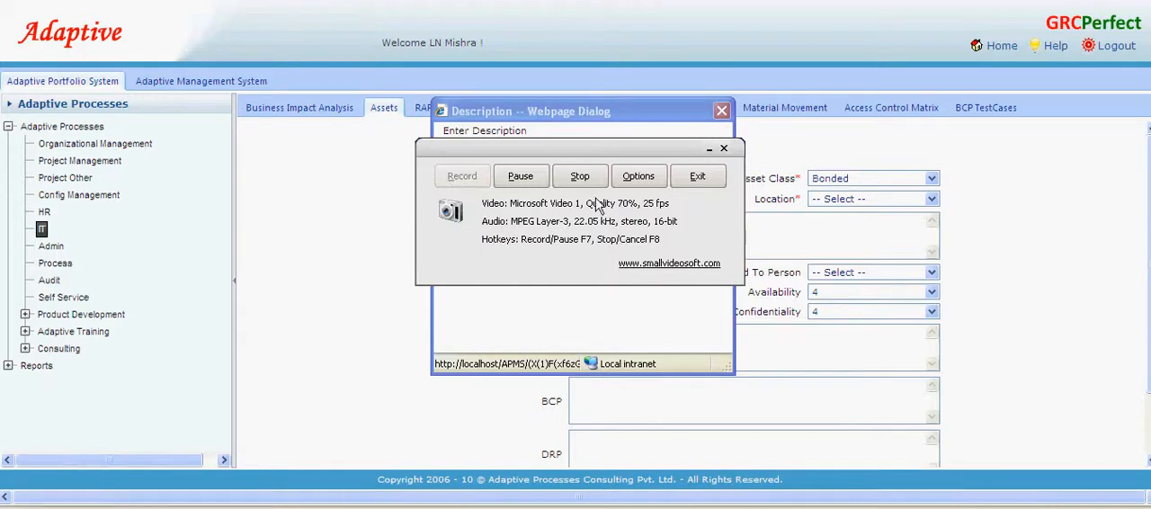
click(724, 149)
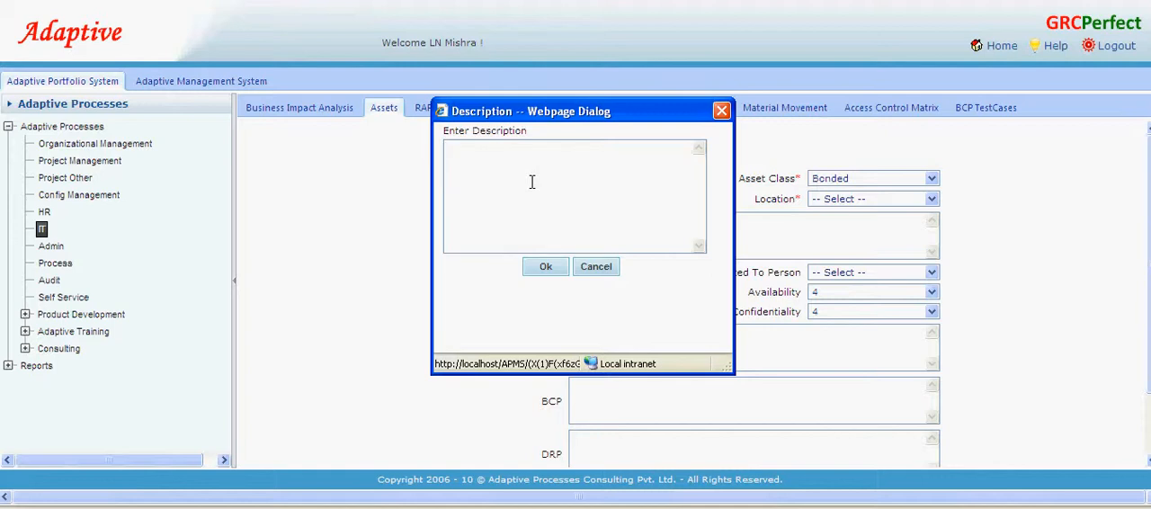
text(SAP Server)
click(531, 266)
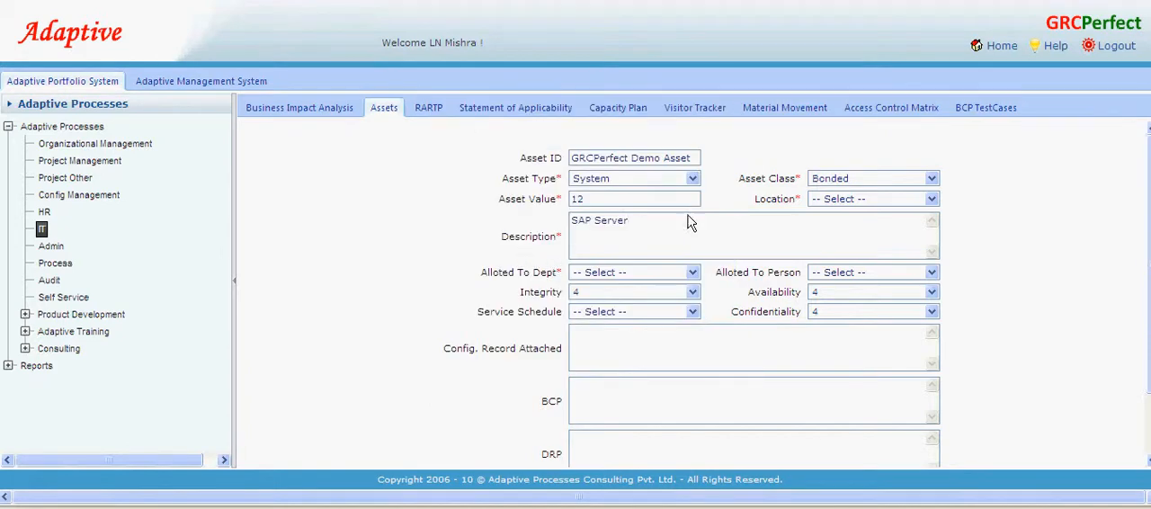
- Allot the asset to the IT department and choose the responsible person
click(641, 275)
click(615, 332)
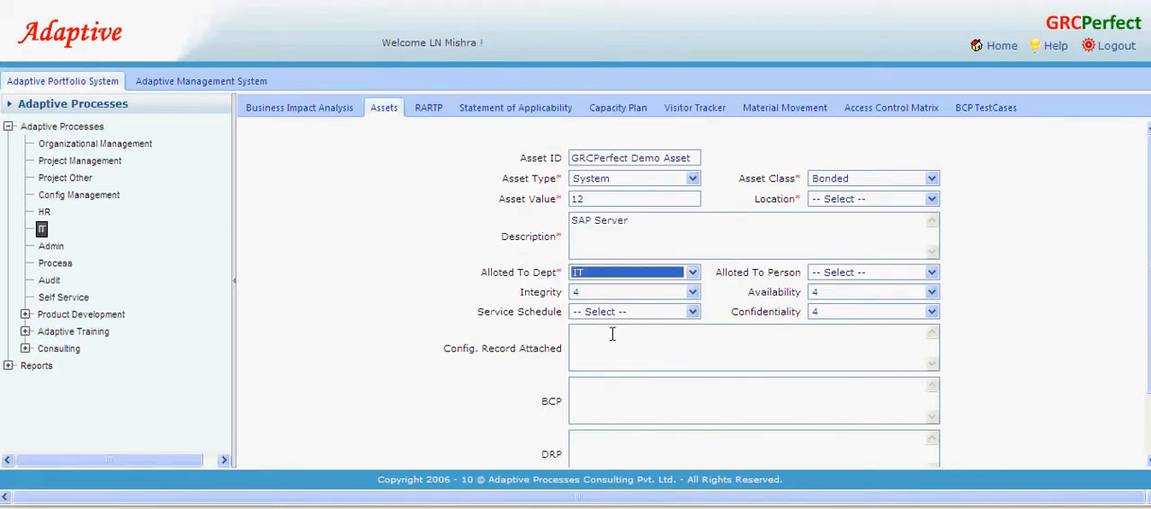
click(824, 275)
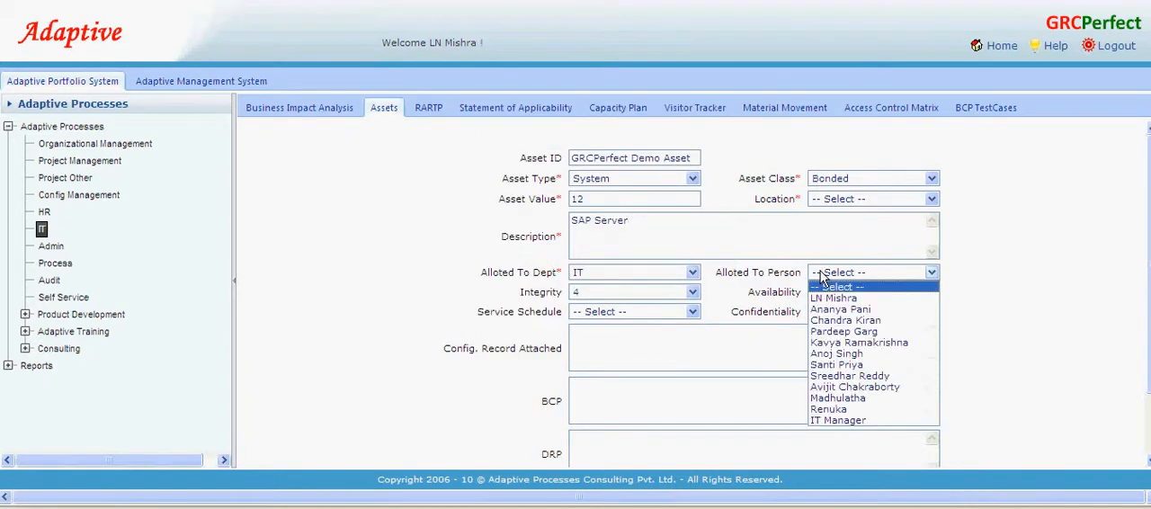
click(878, 365)
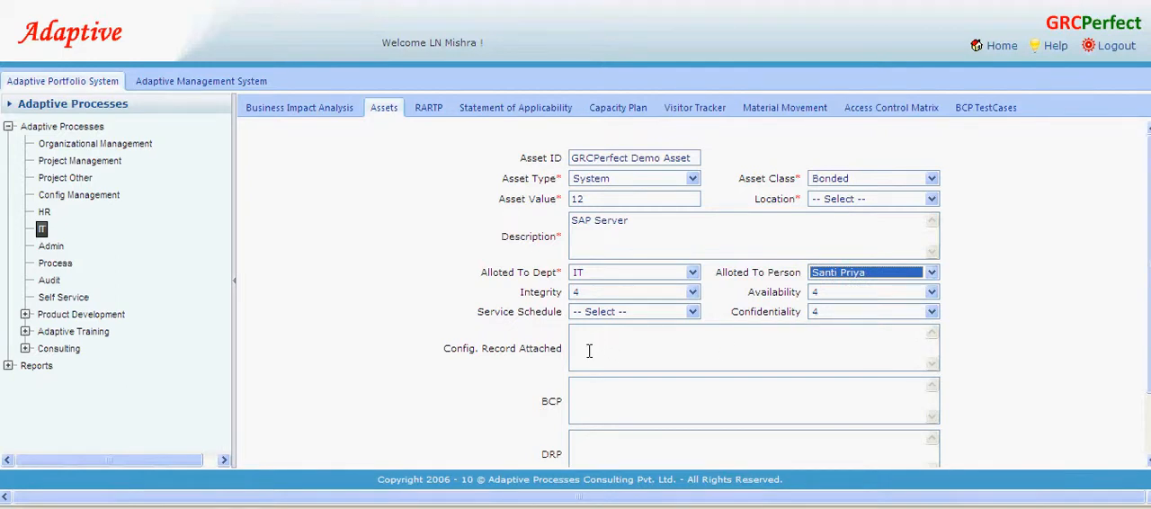
- Set the asset's warranty date to 28-Feb-11
scroll(1149, 254, down, 2)
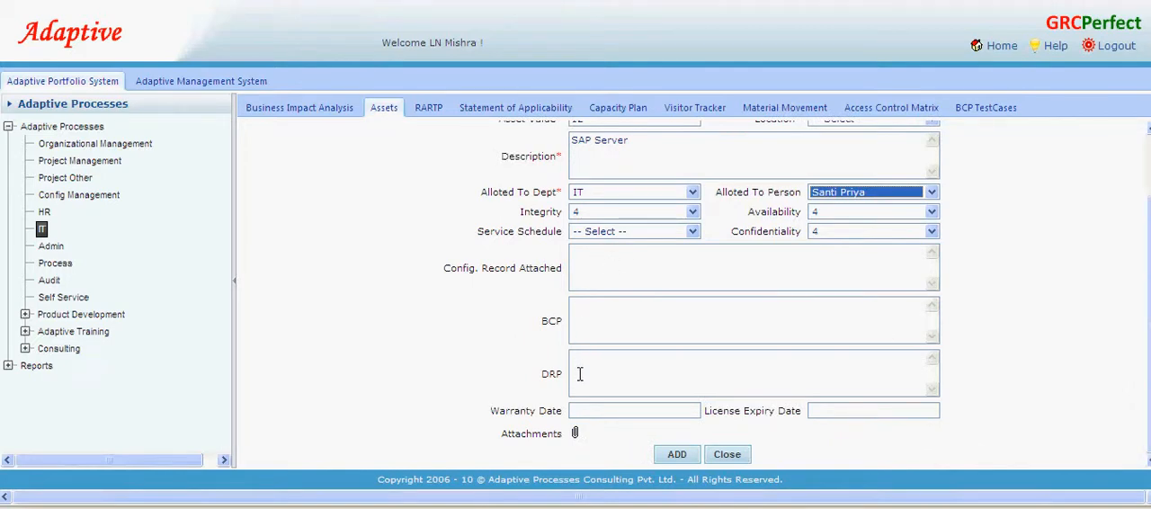
click(585, 411)
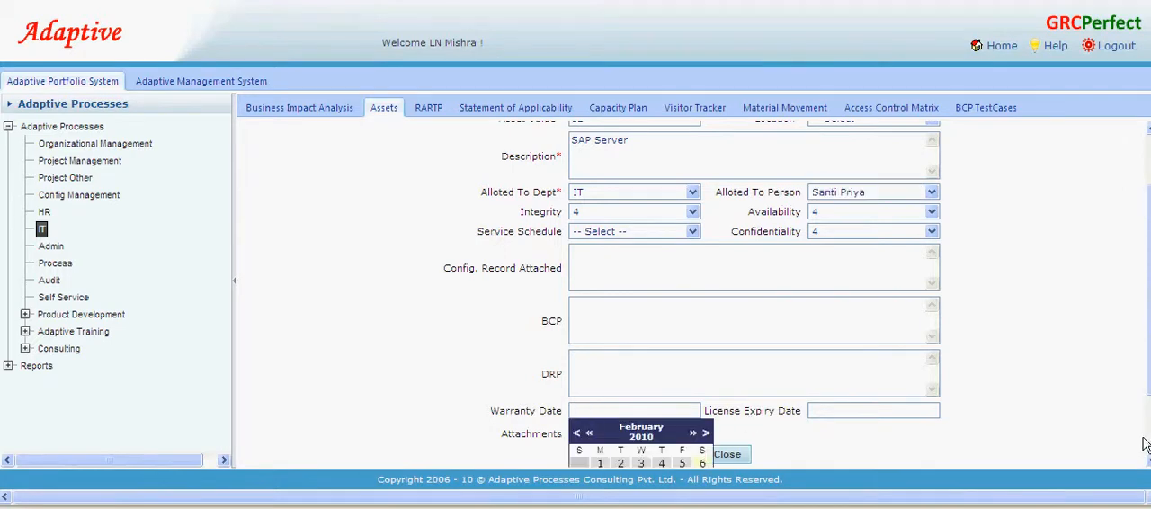
scroll(1146, 457, down, 2)
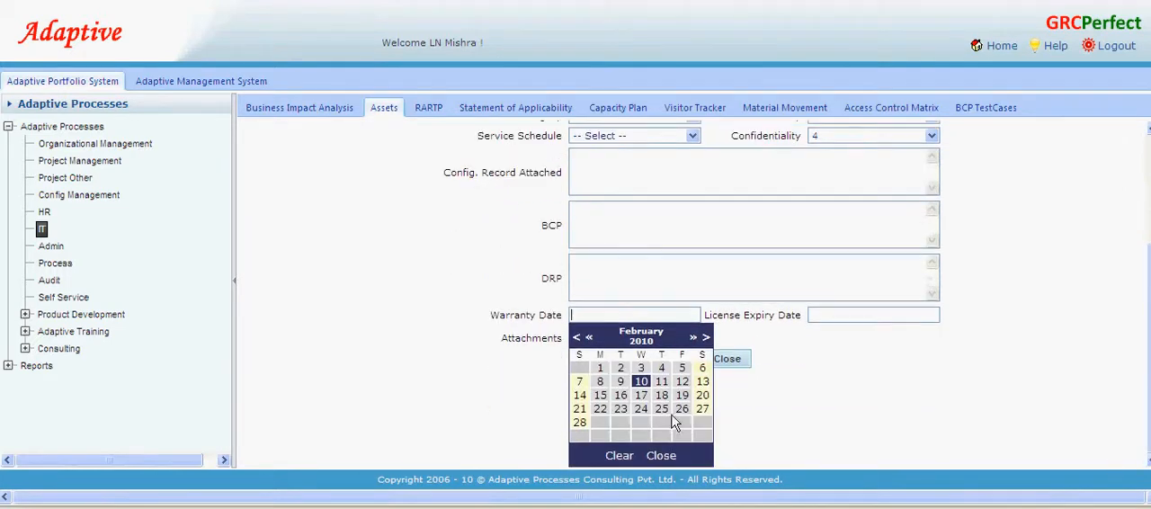
click(692, 337)
click(581, 421)
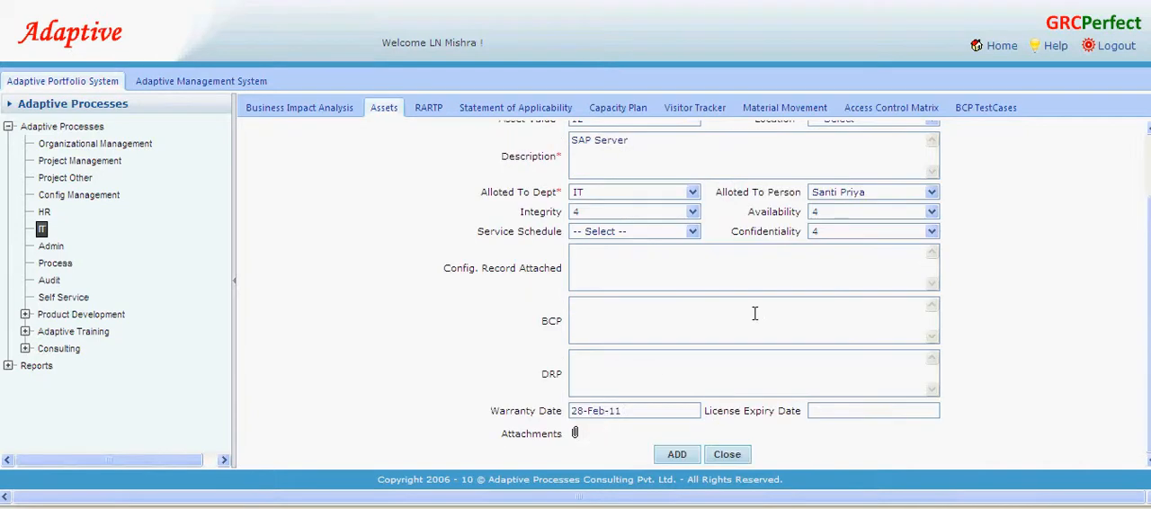
- Set the asset's license expiry date to 31-Mar-11
click(833, 411)
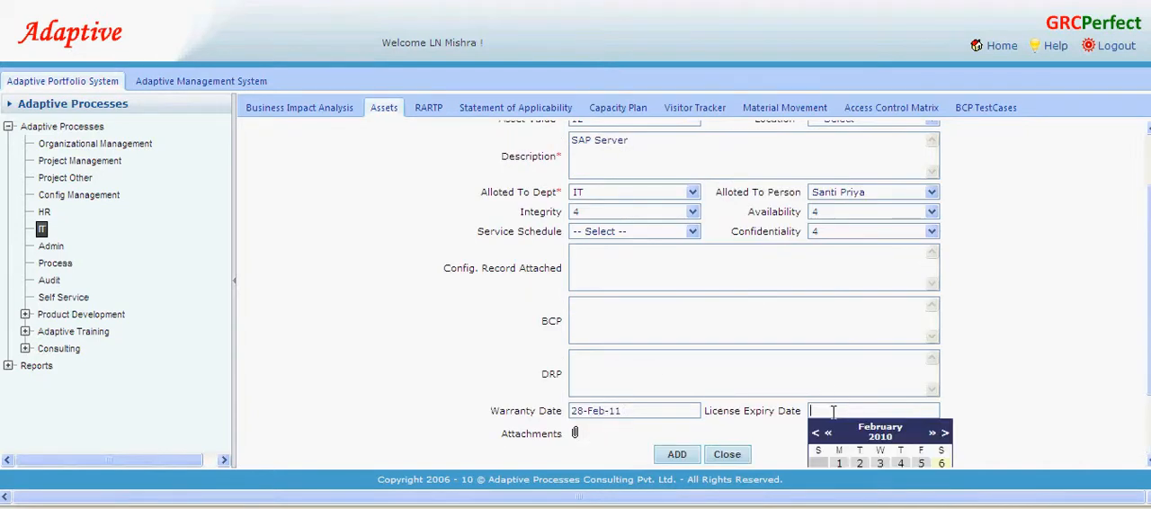
scroll(1144, 387, down, 2)
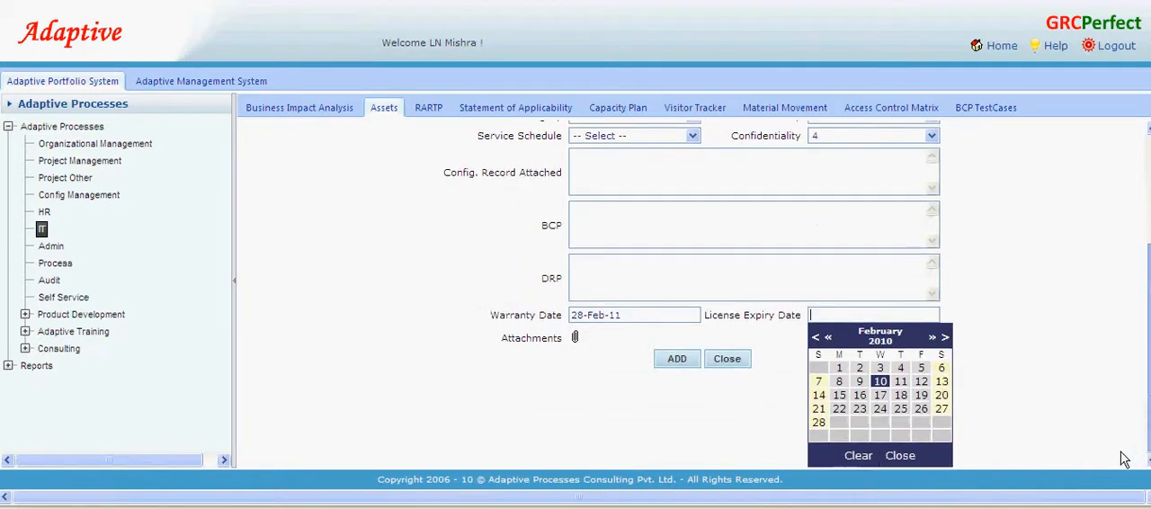
click(945, 338)
click(934, 338)
click(901, 422)
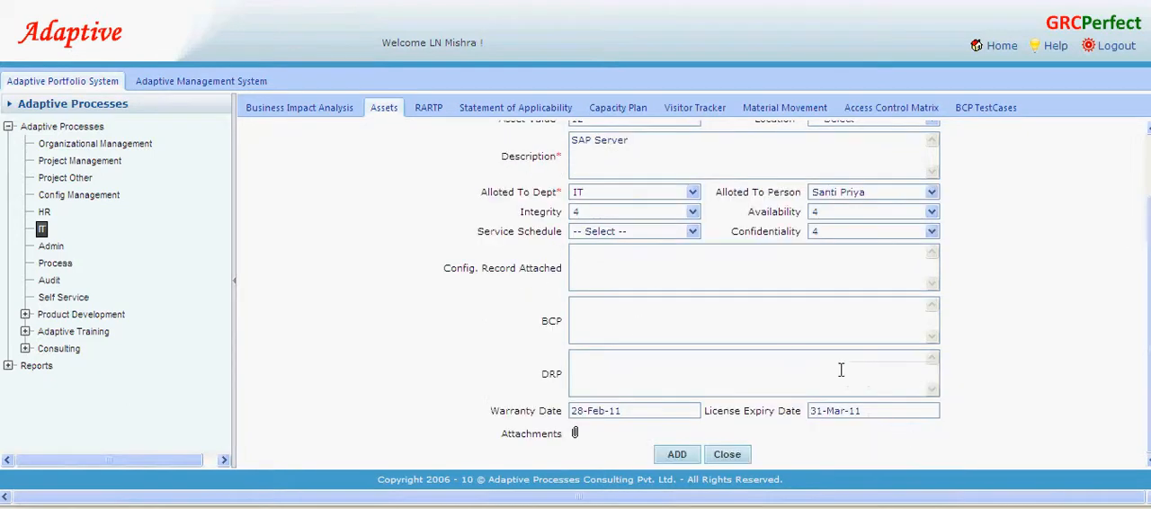
- Set the asset's location to Bangalore, then add the completed record and close its form
click(677, 455)
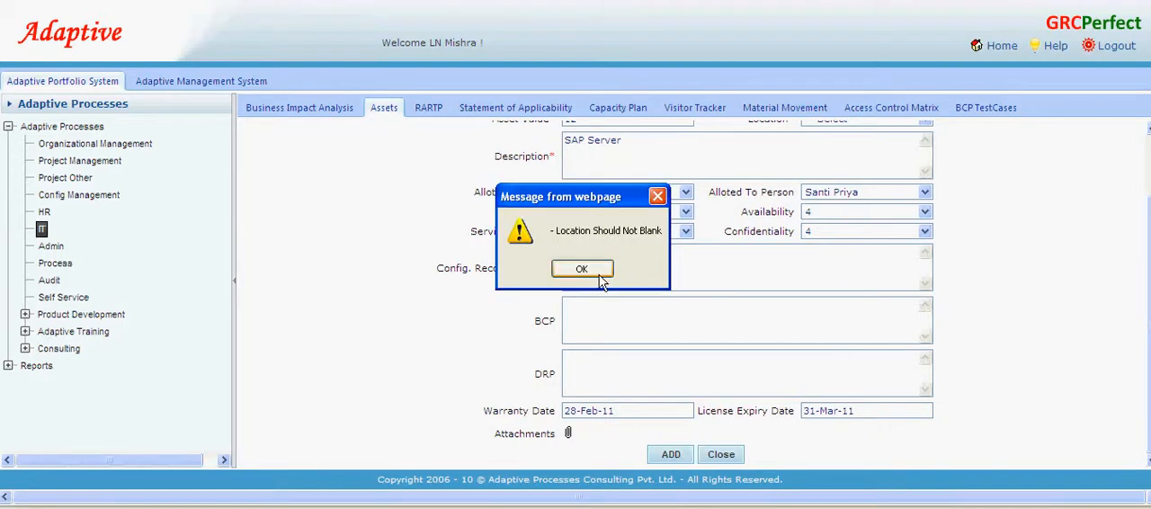
click(527, 272)
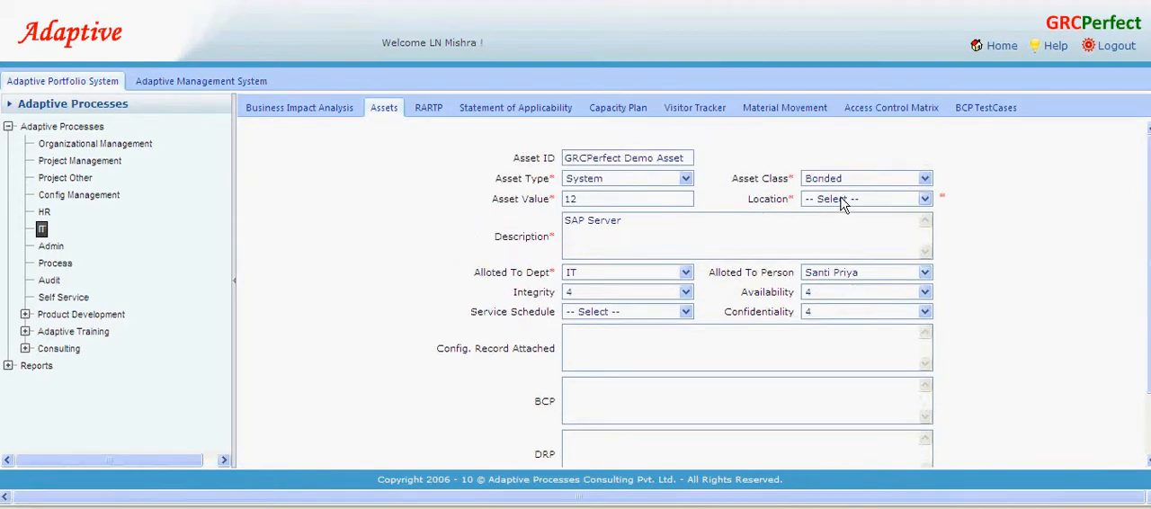
click(843, 199)
click(821, 237)
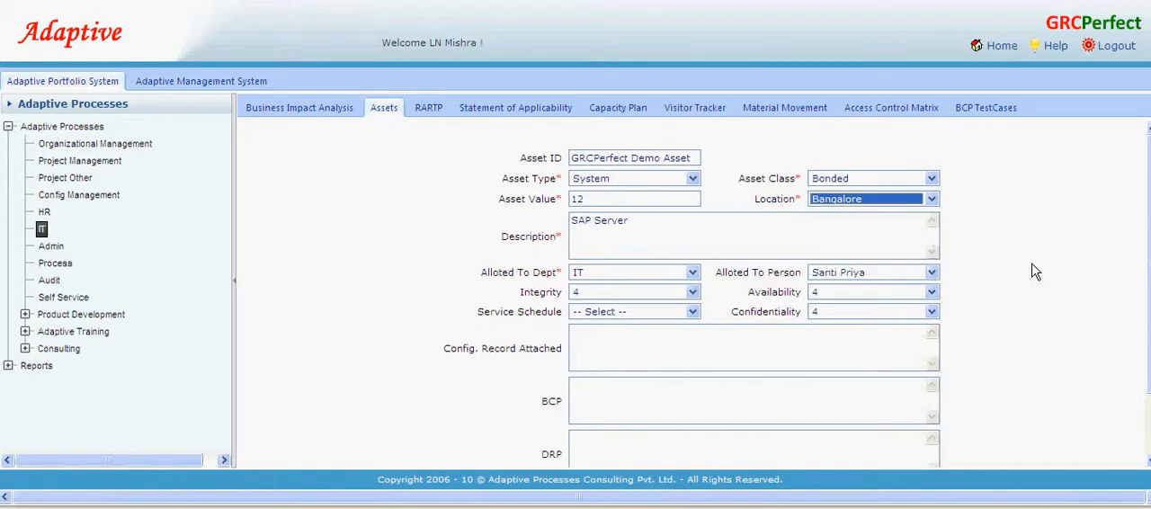
scroll(953, 264, down, 3)
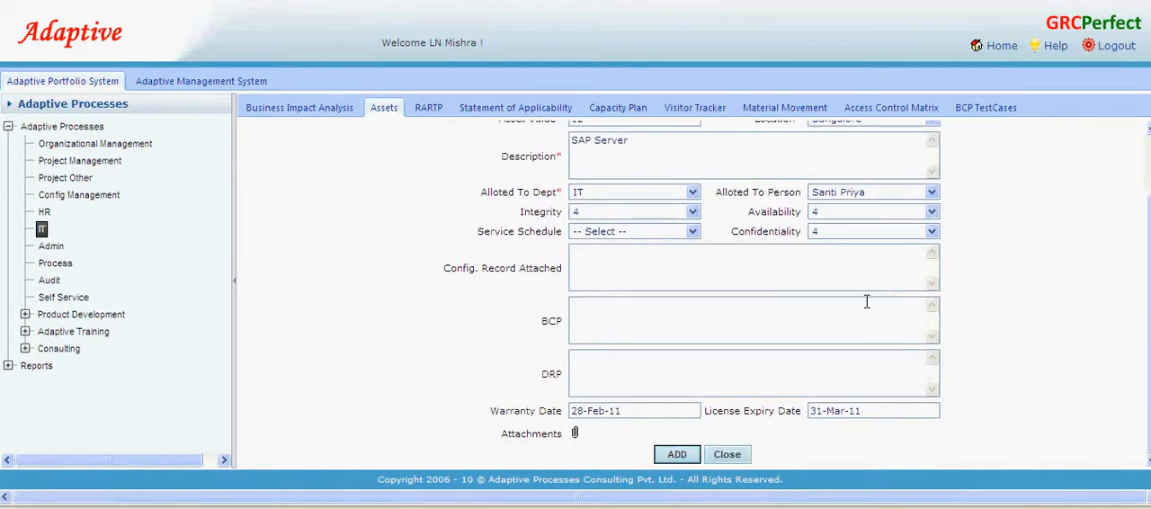
scroll(866, 300, up, 3)
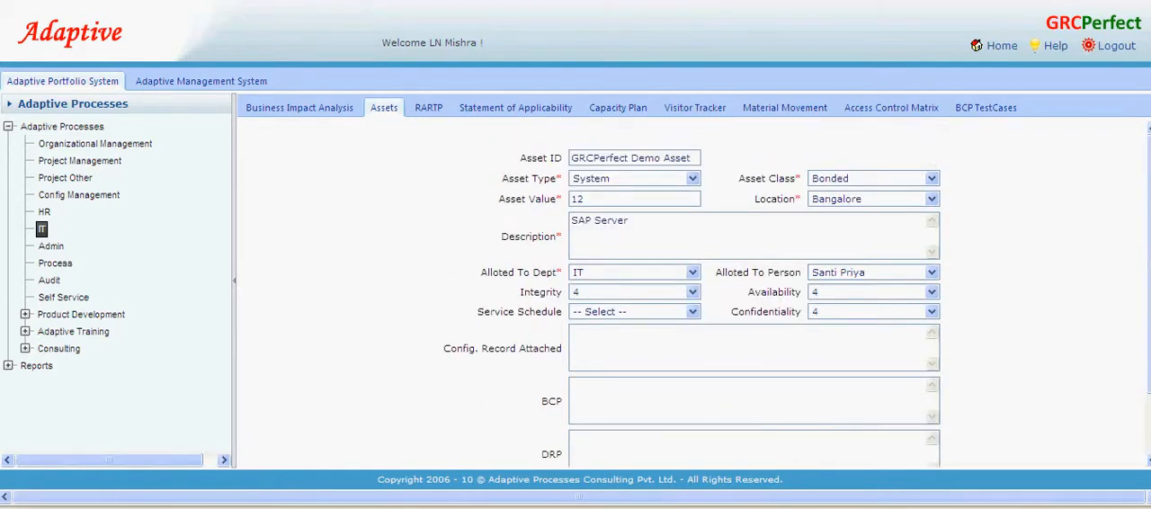
scroll(1073, 426, down, 3)
click(727, 455)
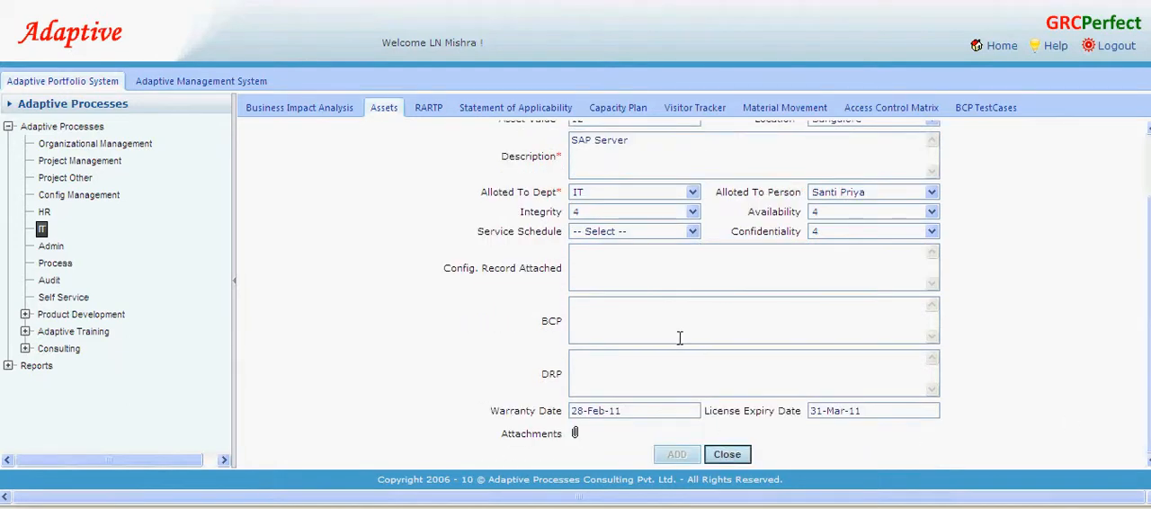
- Open the service records of the second listed asset and set the first entry's service type to Preventive
click(247, 328)
click(437, 255)
click(385, 274)
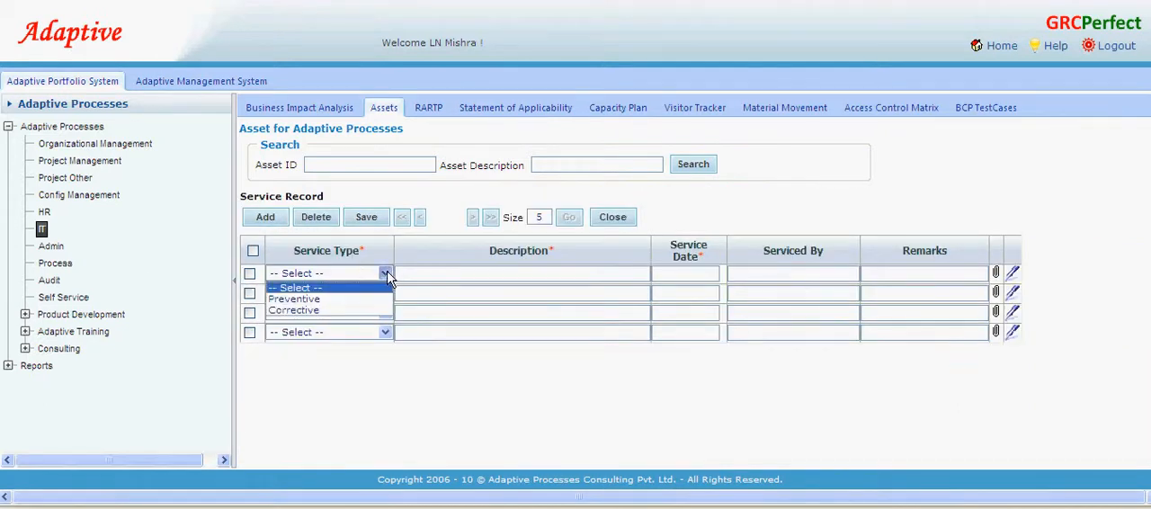
click(331, 301)
- Enter "Monthly server check" as the description of the preventive service entry
click(410, 276)
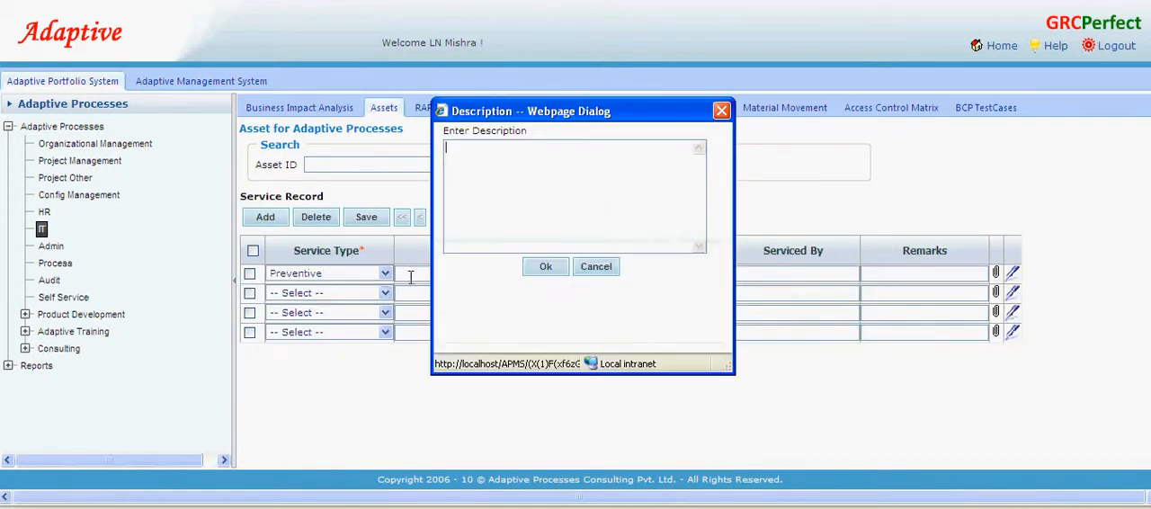
text(Monthlty)
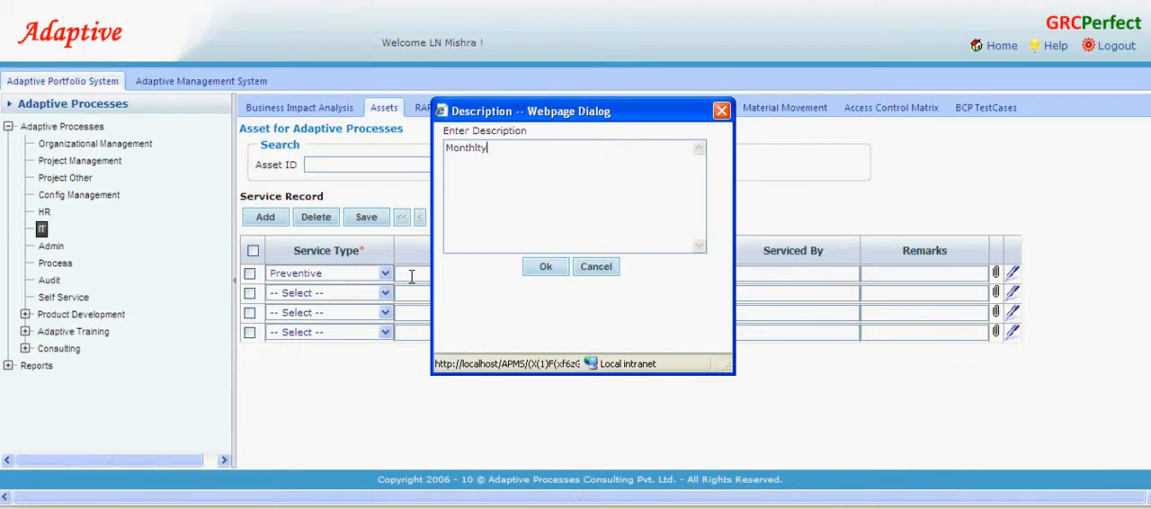
key(BackSpace)
text(server check)
click(544, 267)
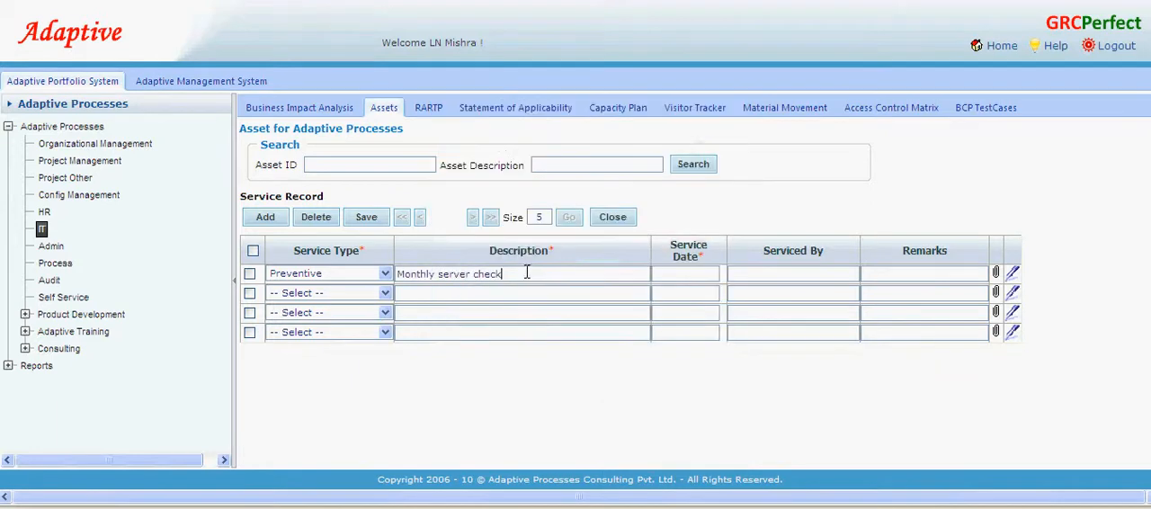
- Set the service date to 10-Feb-10, enter who performed the service, and save the service record
click(685, 273)
click(702, 333)
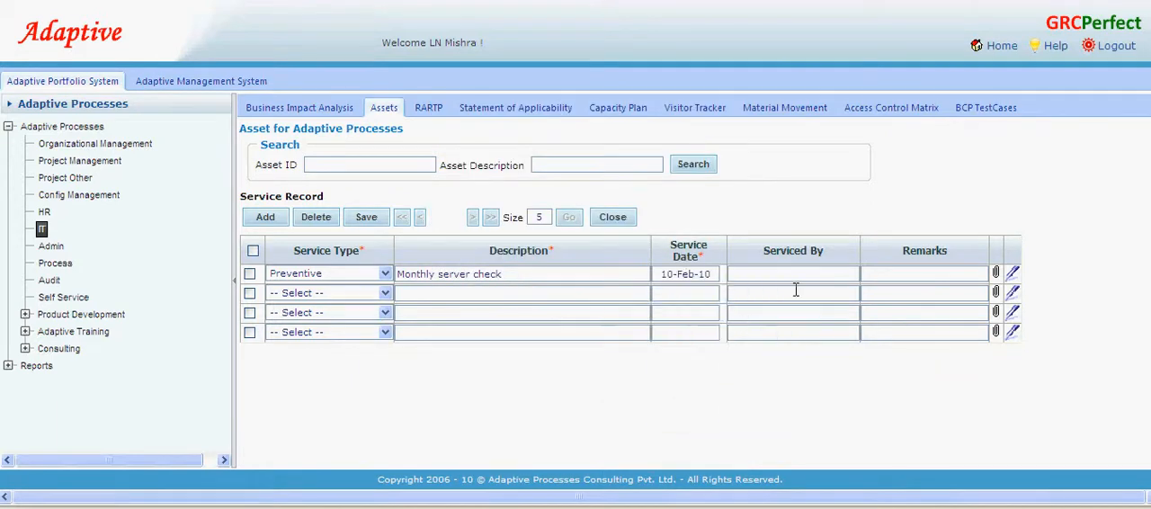
click(776, 268)
text(LN)
click(366, 217)
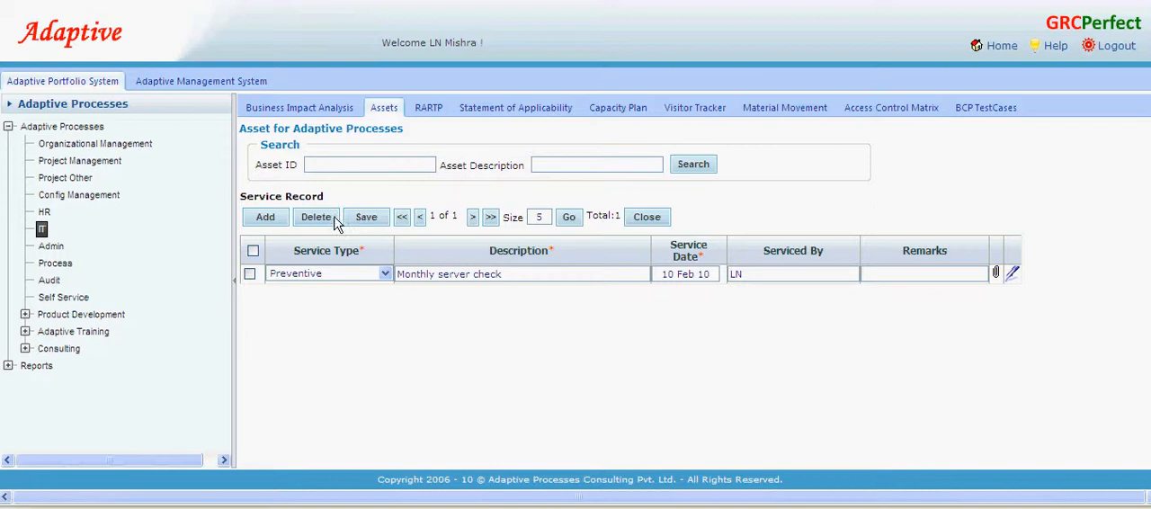
- Close the service records and start a new movement record for the GRCPerfect Demo Asset
click(644, 222)
click(246, 327)
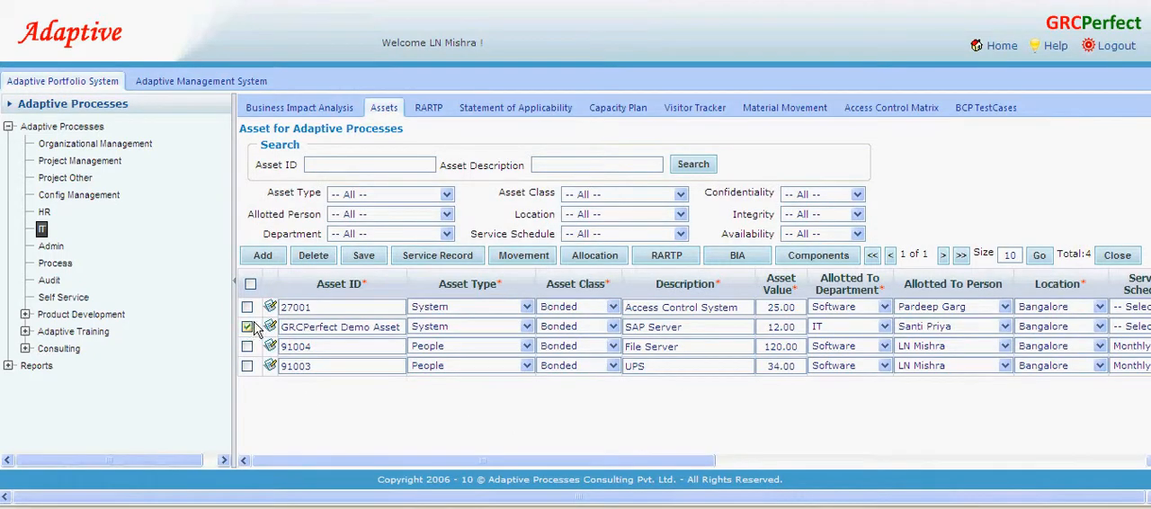
click(550, 257)
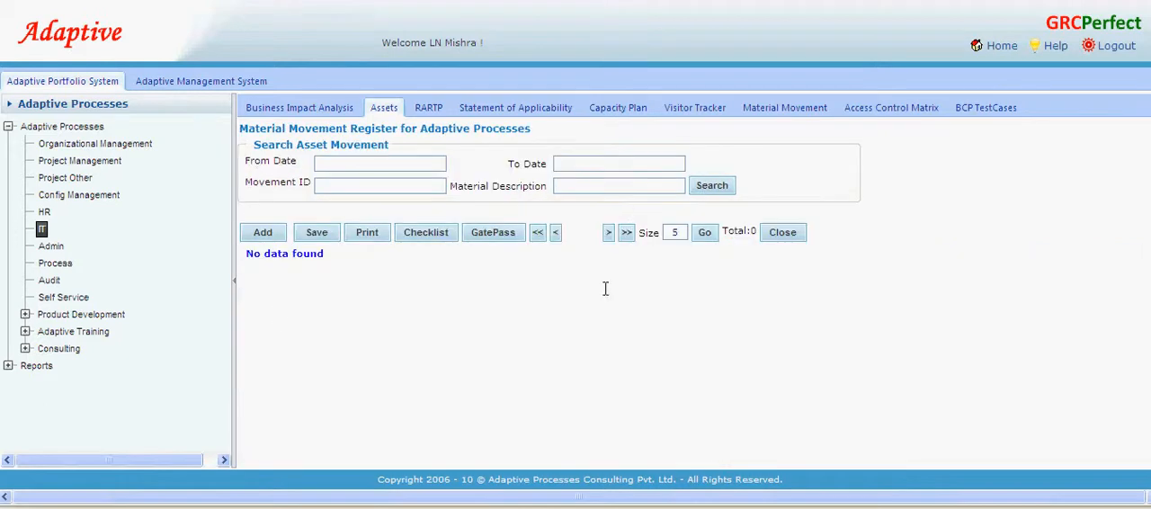
click(273, 235)
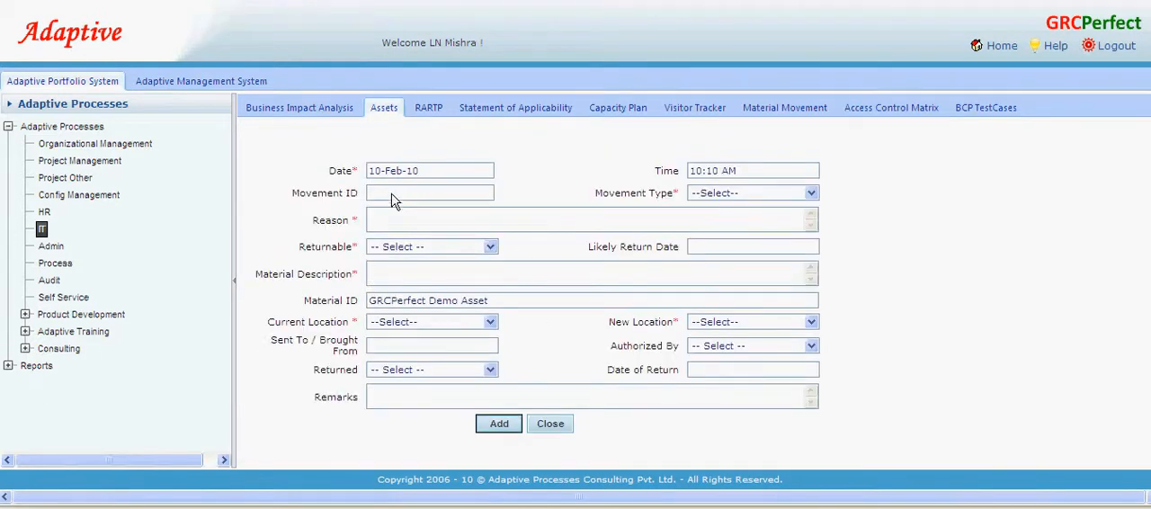
- Set the movement type to Outward and enter "Servicing" as the reason
click(772, 194)
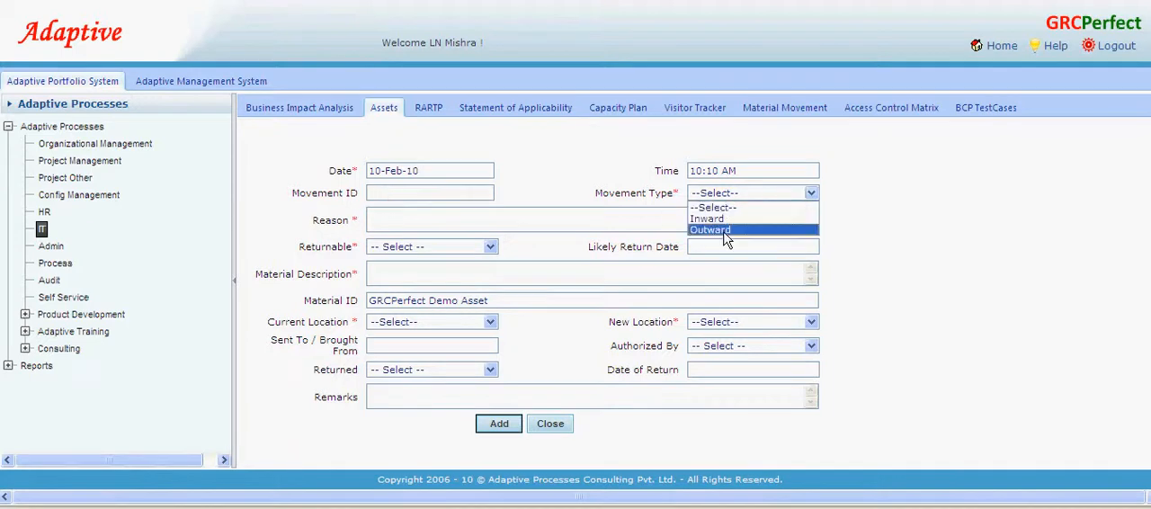
click(725, 230)
click(444, 219)
text(Servicing)
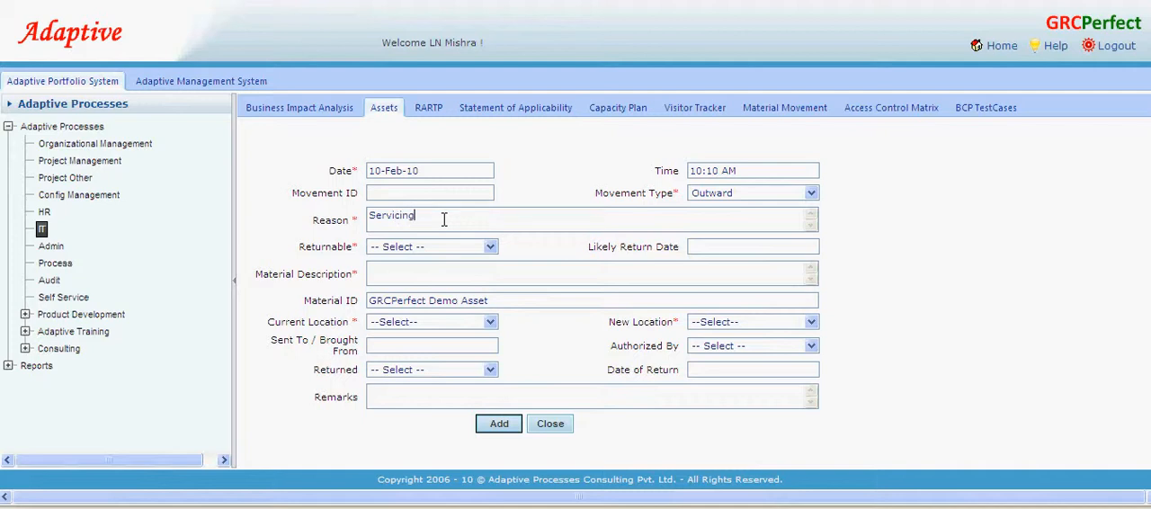
- Mark the material as returnable with likely return date 28-Feb-10, and describe it as "SAP Server"
click(455, 247)
click(439, 267)
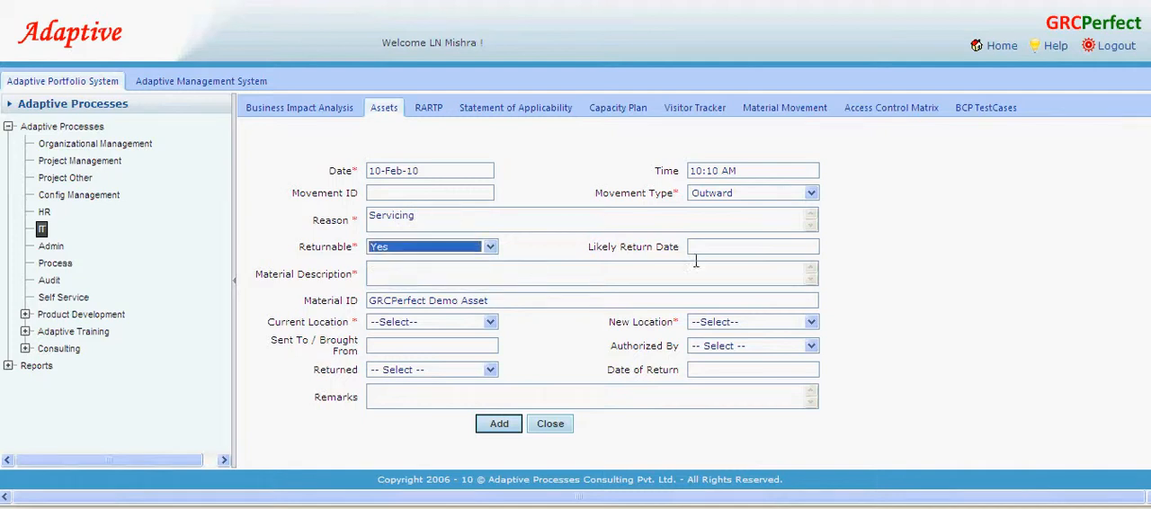
click(707, 250)
click(698, 353)
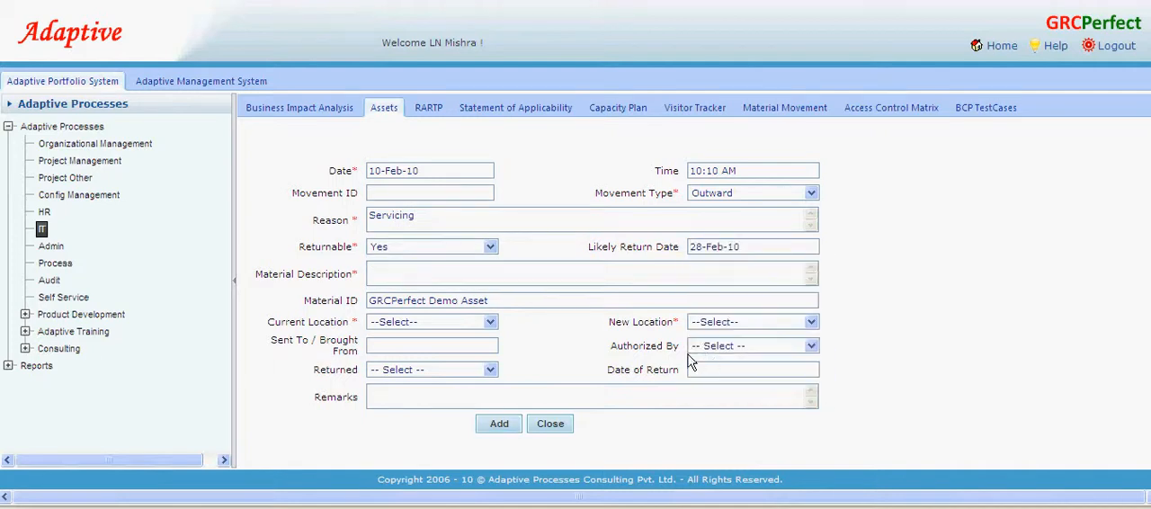
click(373, 271)
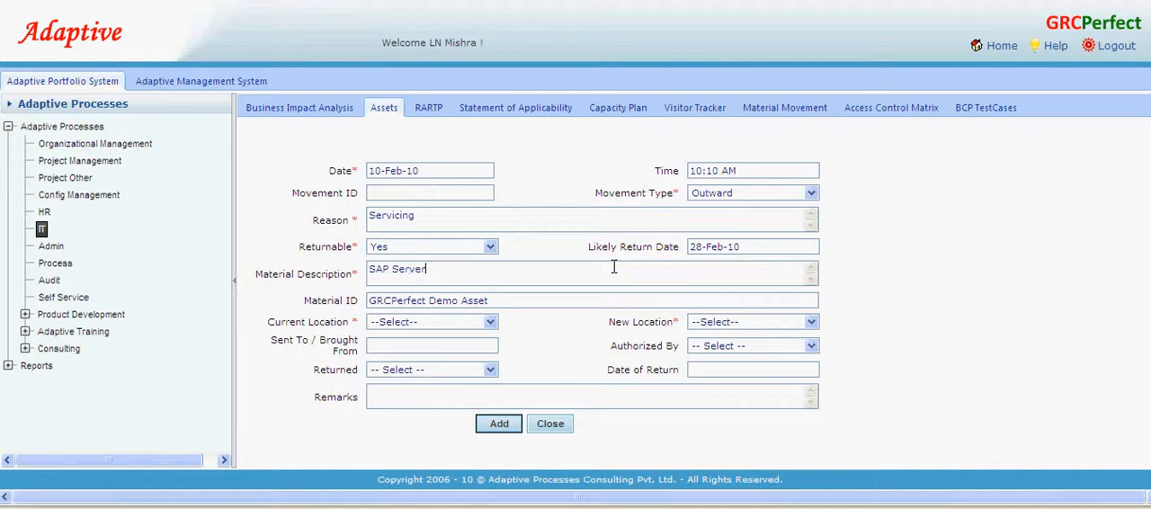
- Set the movement's current location to Bangalore and its new location to Pune
click(454, 325)
click(435, 359)
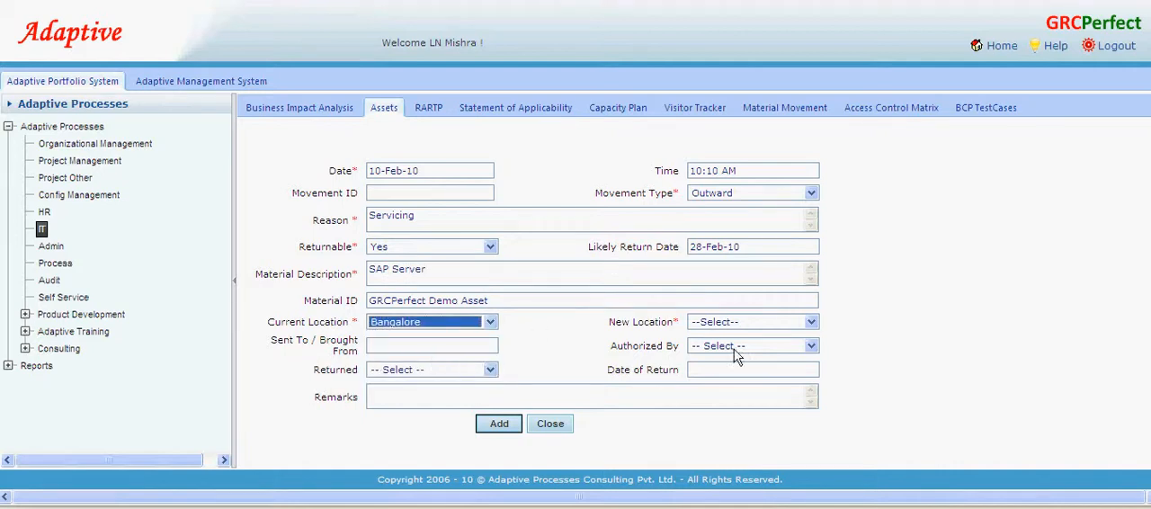
click(742, 322)
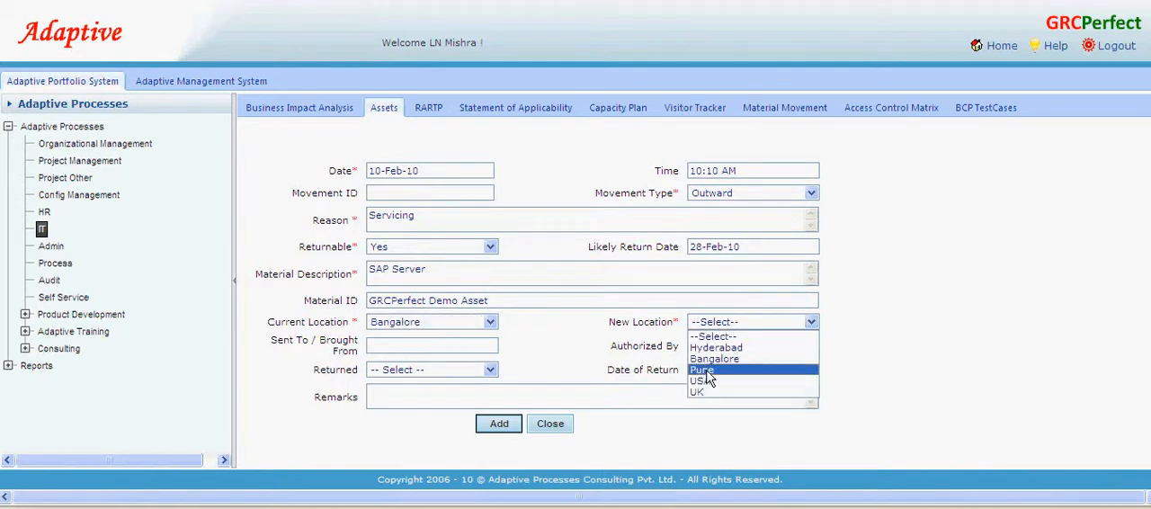
click(704, 370)
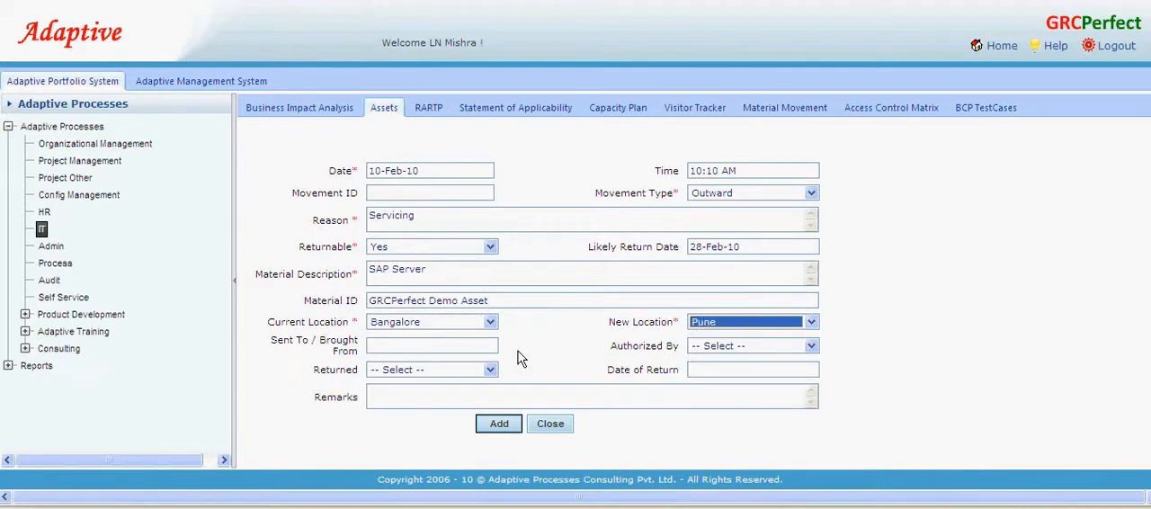
- Choose the person authorizing the movement, then add the record and close its form
click(739, 347)
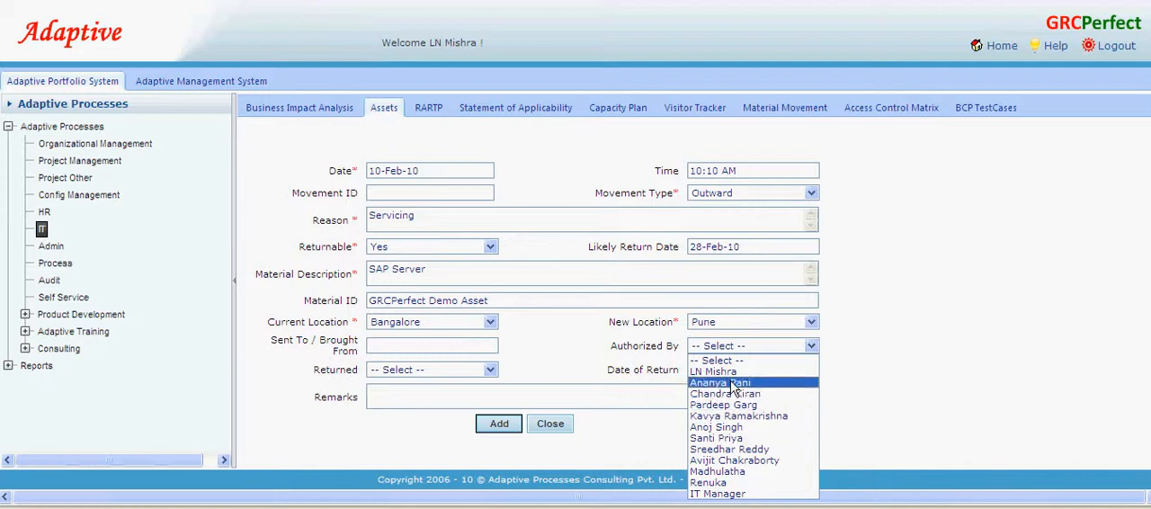
click(729, 371)
click(414, 373)
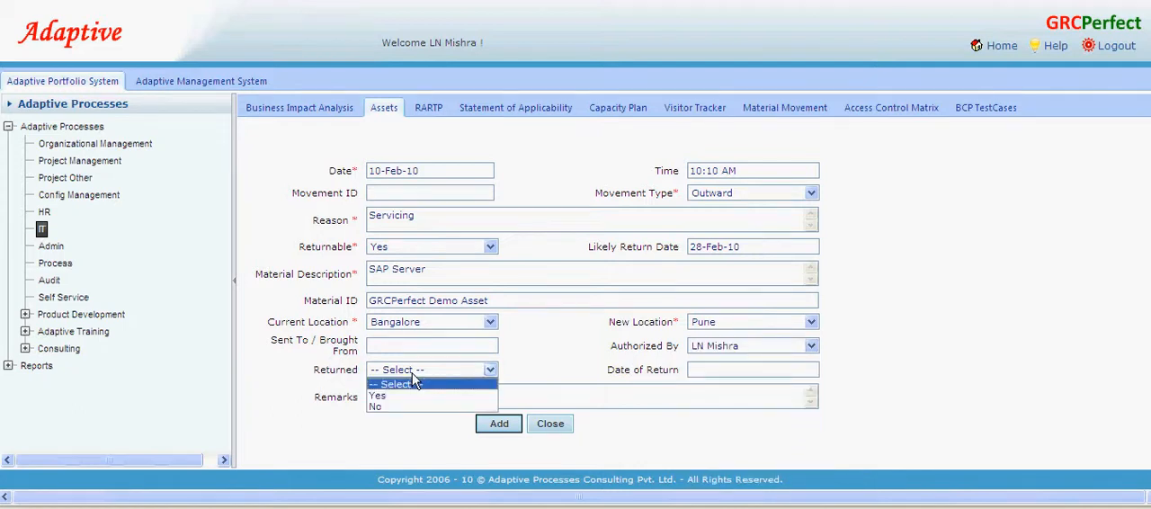
click(413, 383)
click(502, 424)
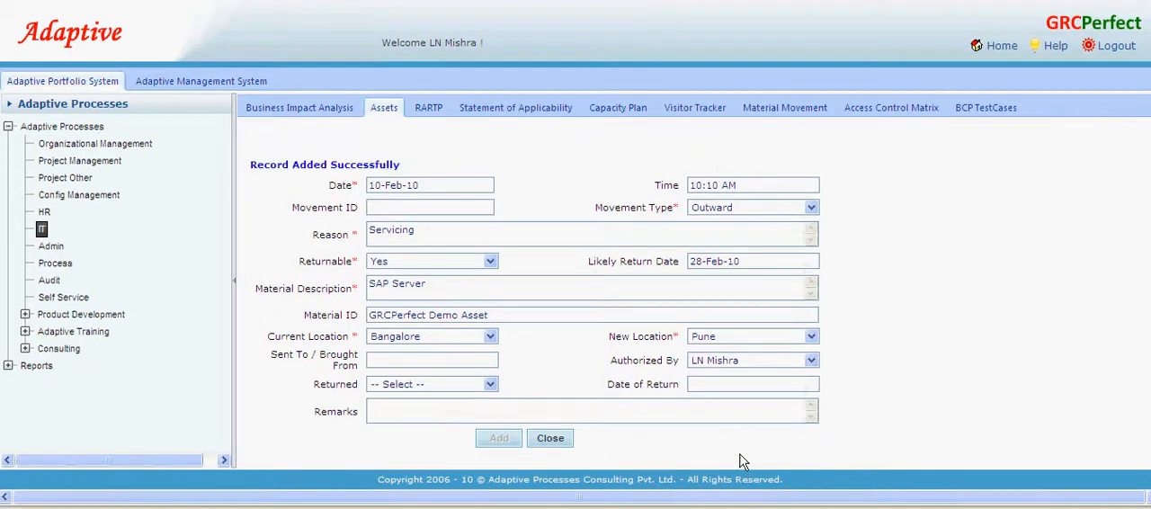
click(551, 438)
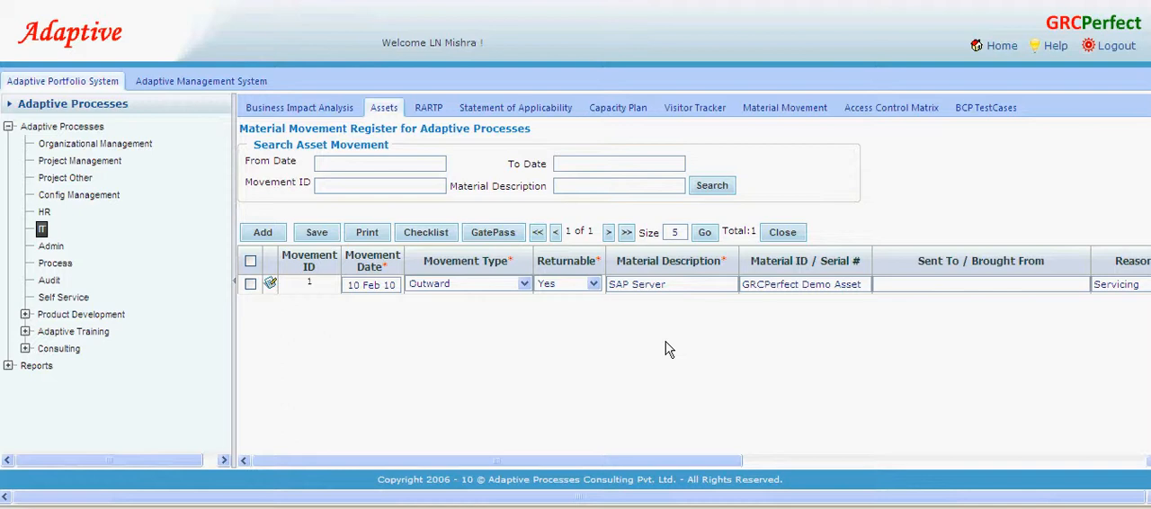
- View the gate pass for the SAP Server movement record, then close it
click(251, 284)
click(495, 233)
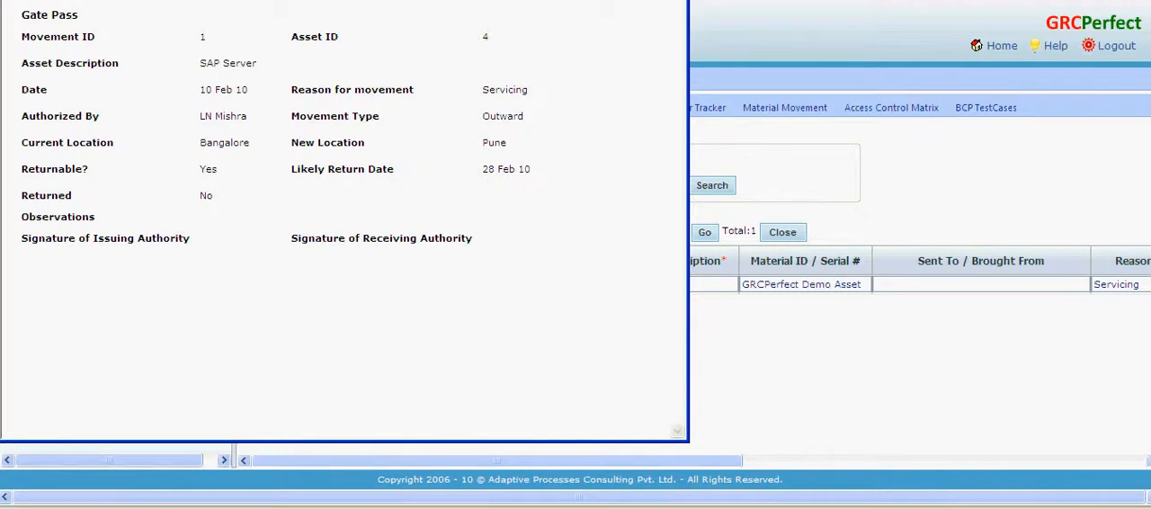
click(678, 1)
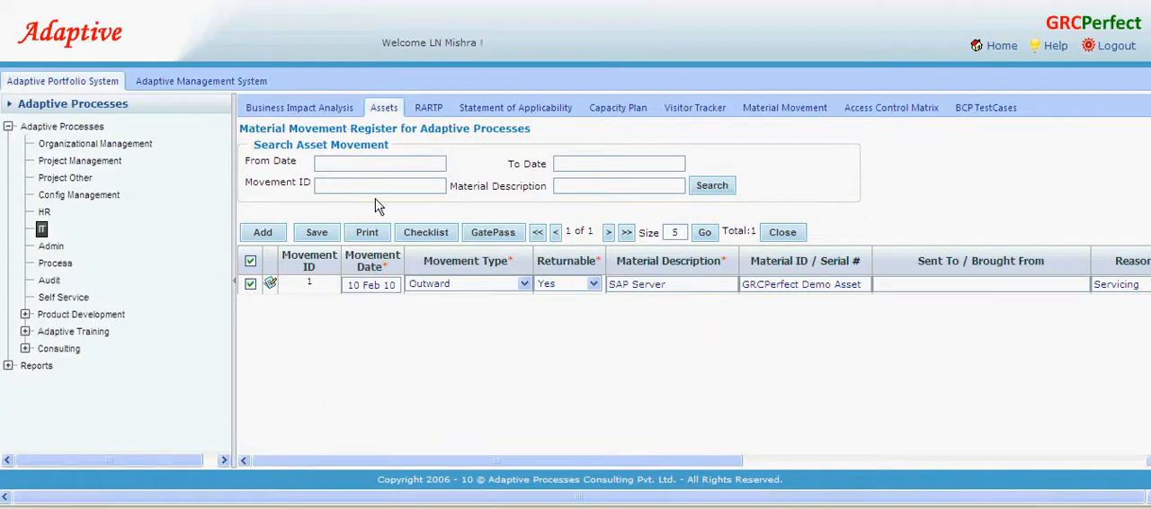
- Return to the asset list, view the allocation records of the GRCPerfect Demo Asset, and close them
click(785, 233)
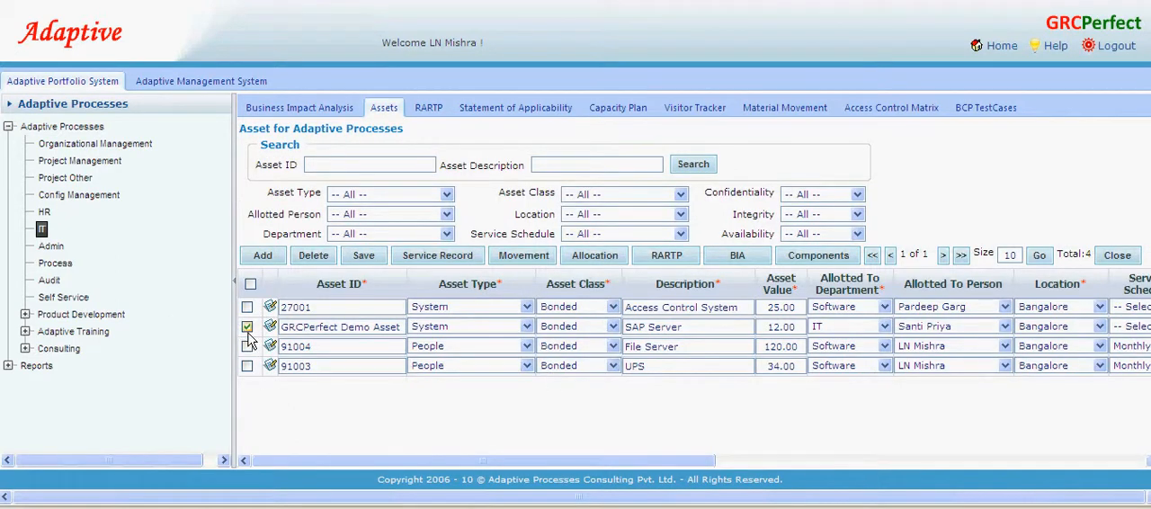
click(609, 259)
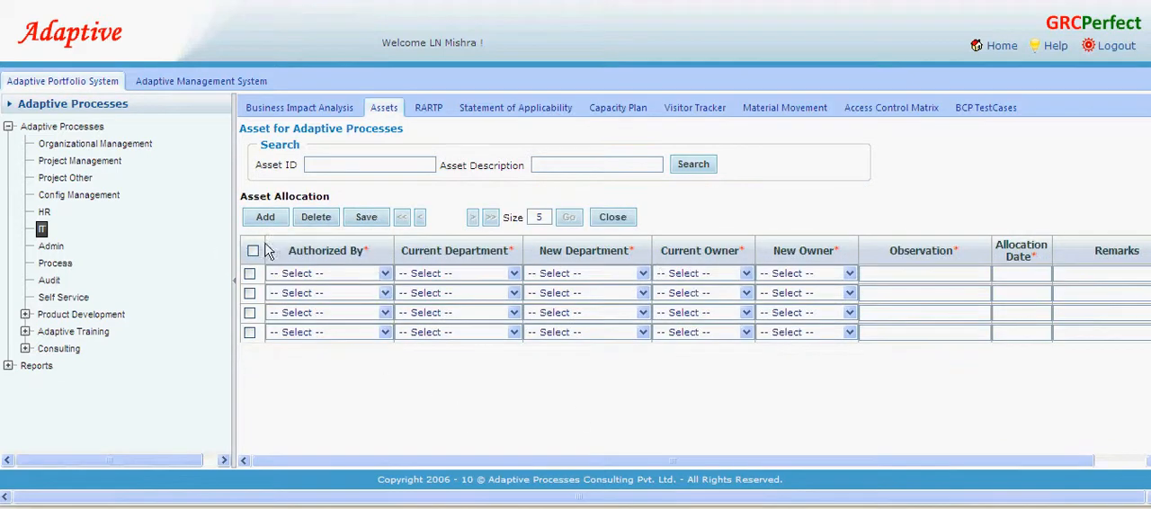
click(605, 218)
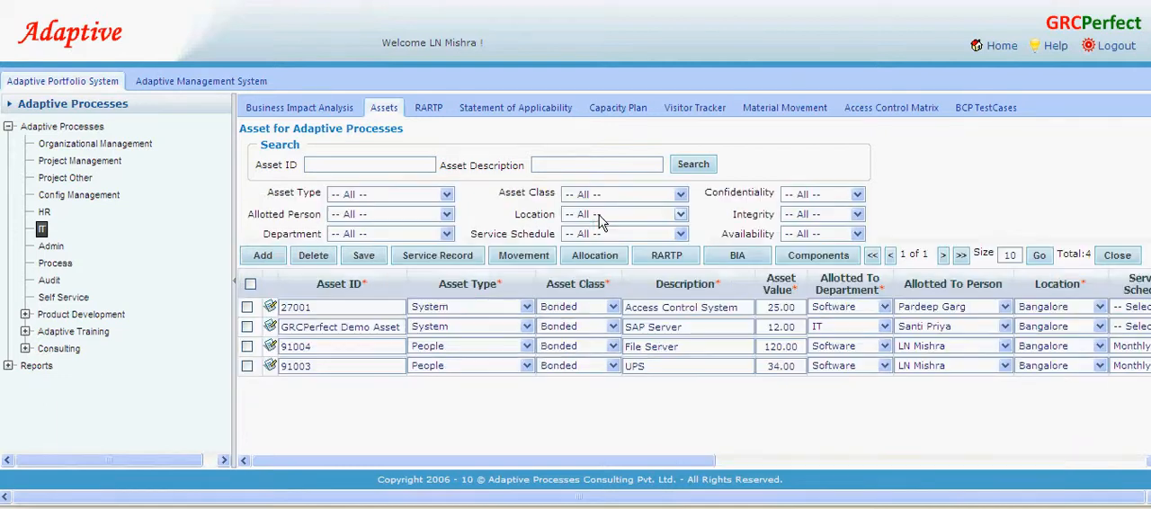
- Open the GRCPerfect Demo Asset's risk treatment plan, load the "Threats and Vulnerabilities for System" checklist, and collapse the navigation tree
click(247, 327)
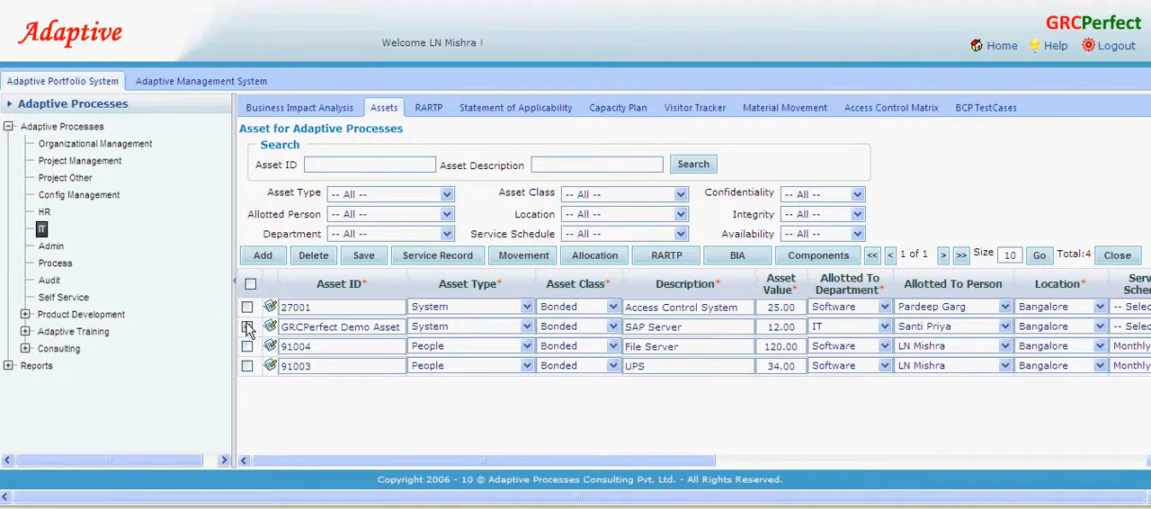
click(667, 257)
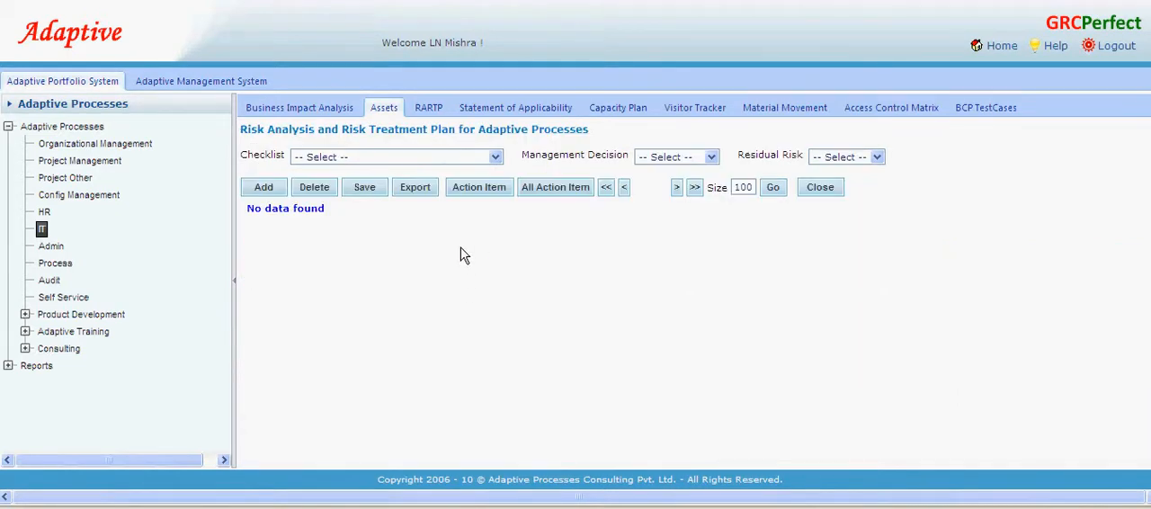
click(495, 158)
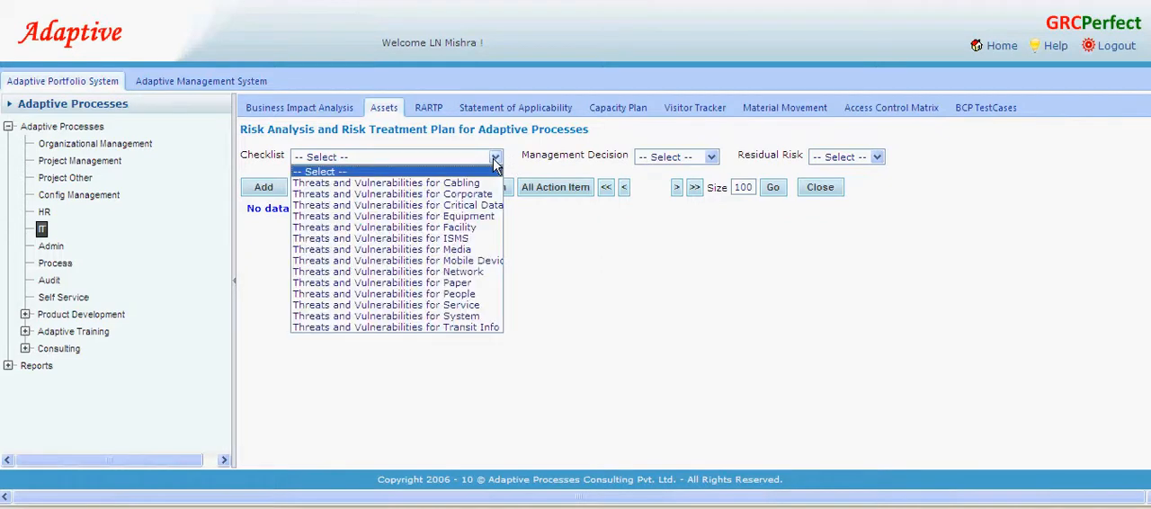
click(454, 317)
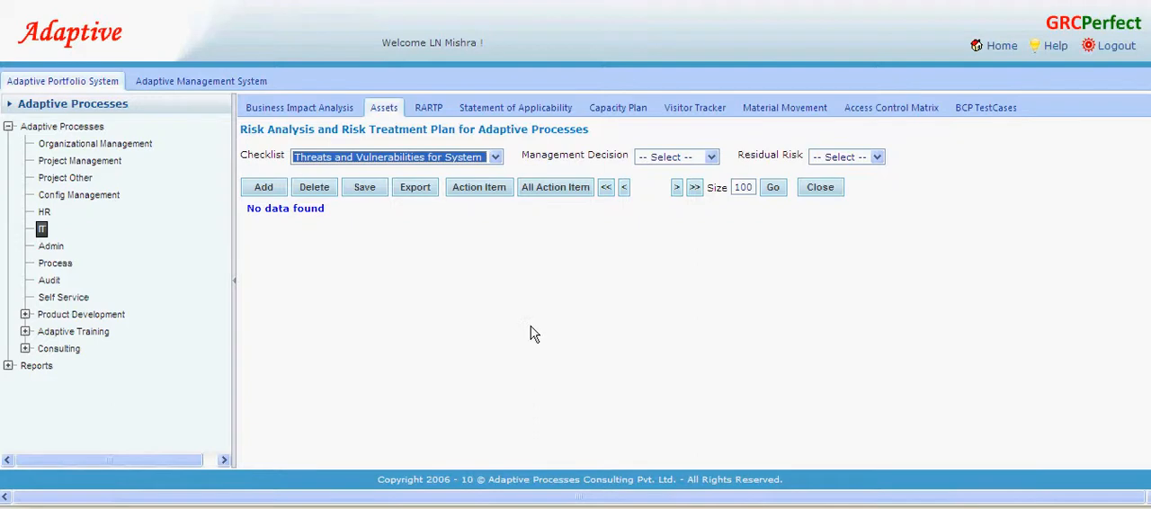
click(234, 279)
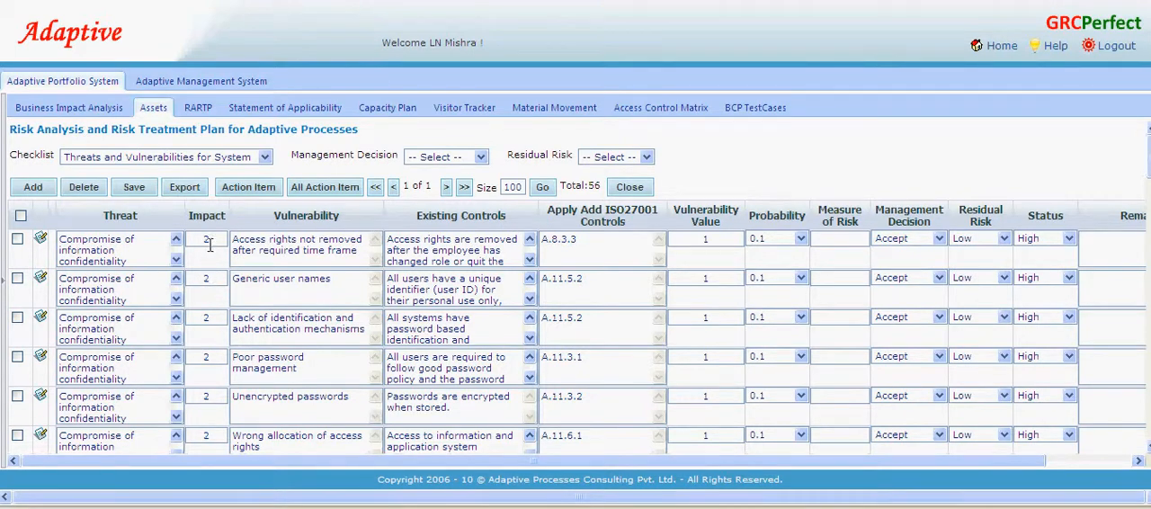
- For "Poor password management", set impact 4, vulnerability value 2 and probability 0.4, then save the plan
double_click(206, 357)
double_click(725, 356)
text(2)
click(800, 357)
click(774, 412)
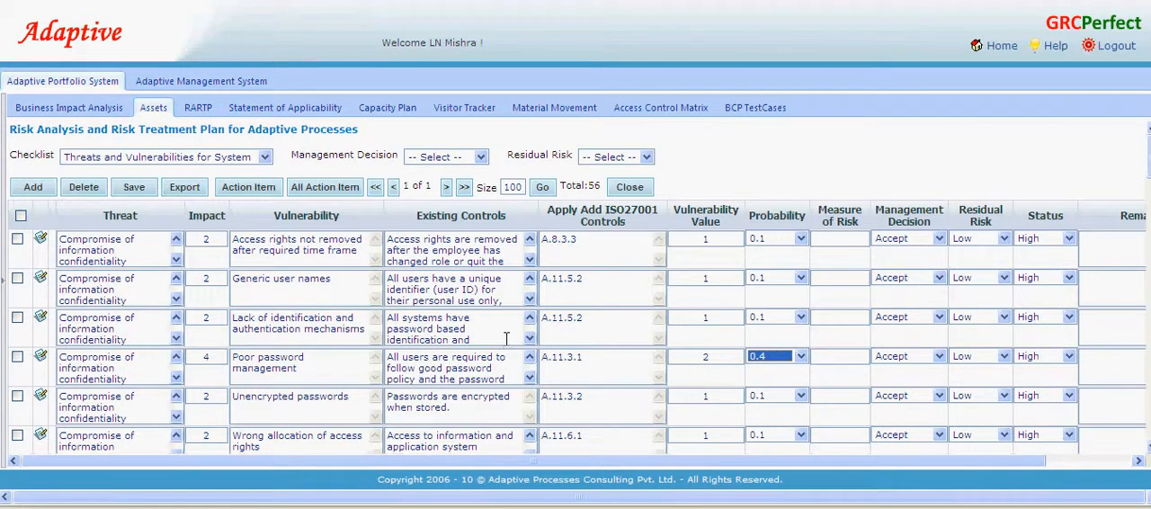
click(131, 190)
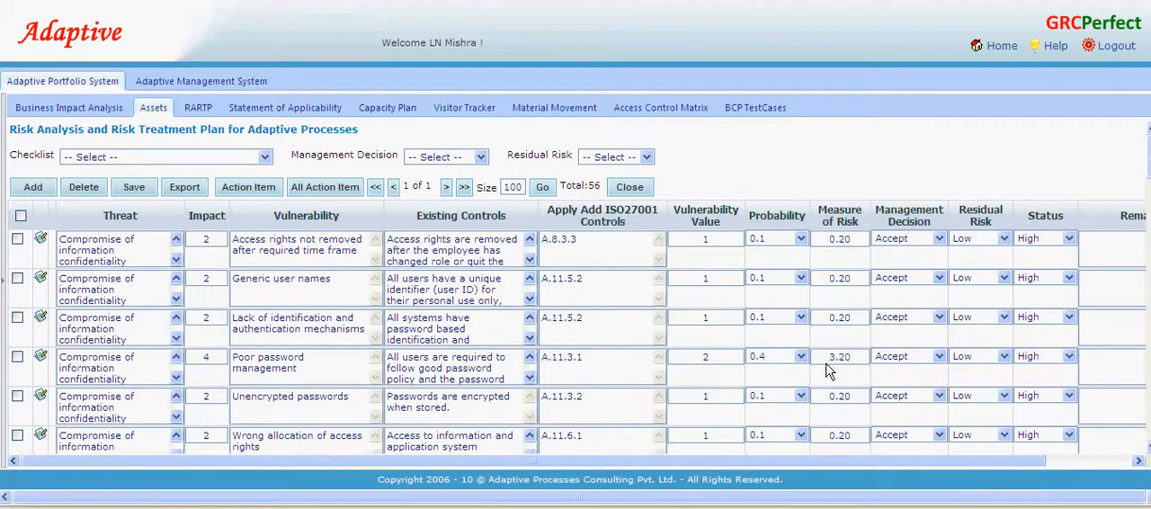
- Start an action item for the "Poor password management" risk with the description "Implement proper password management system for SAP Server"
drag(826, 368, 854, 368)
click(18, 357)
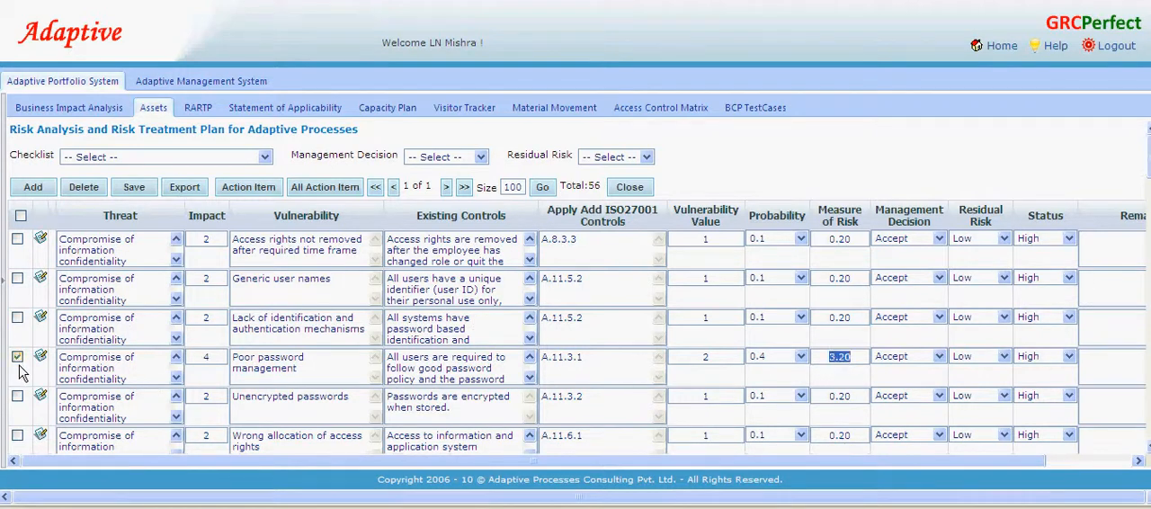
click(256, 188)
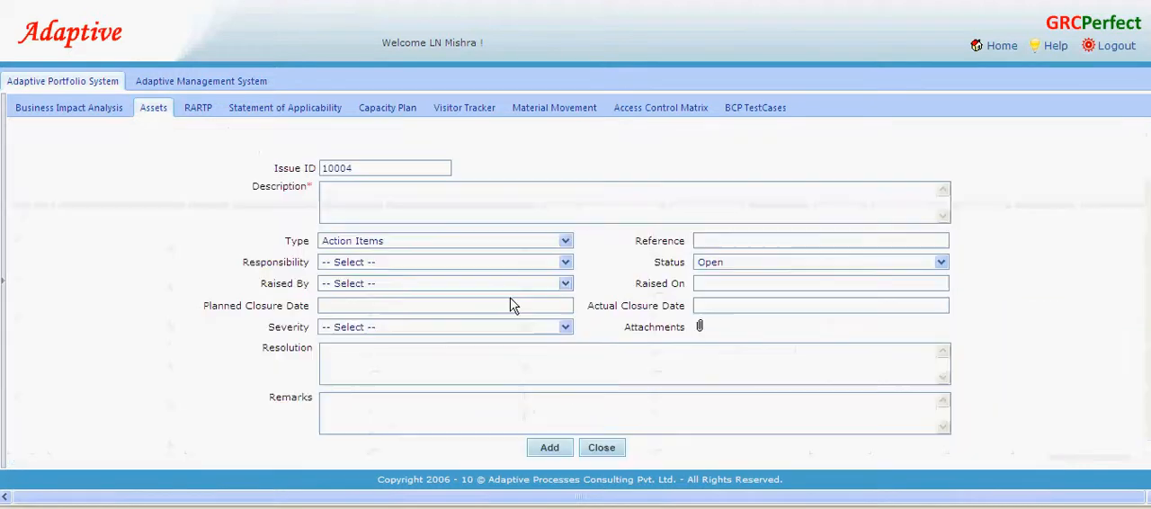
text(Im)
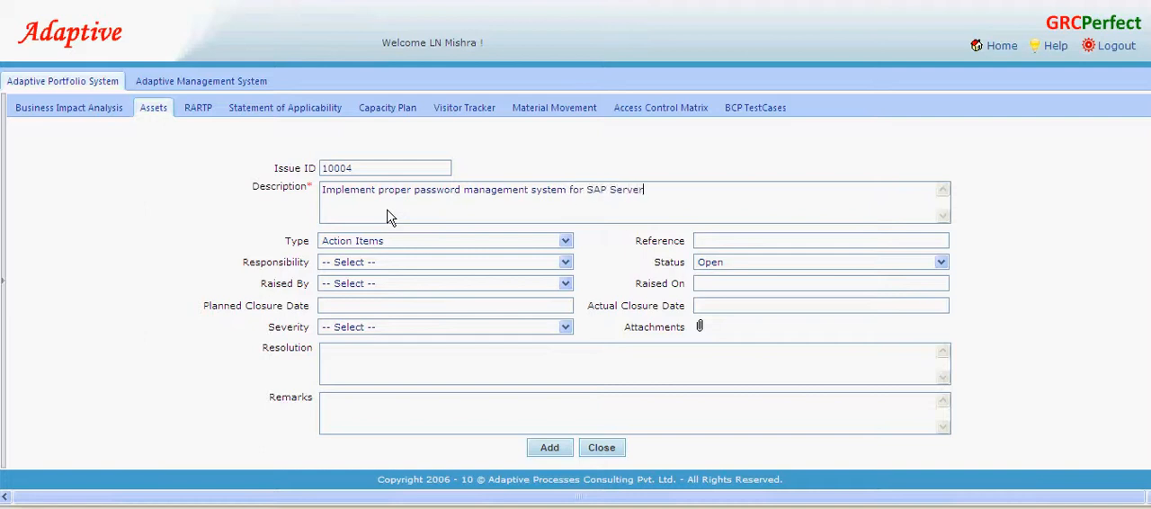
- Assign responsibility for the action item to the IT Manager and set its status to In Progress
click(401, 266)
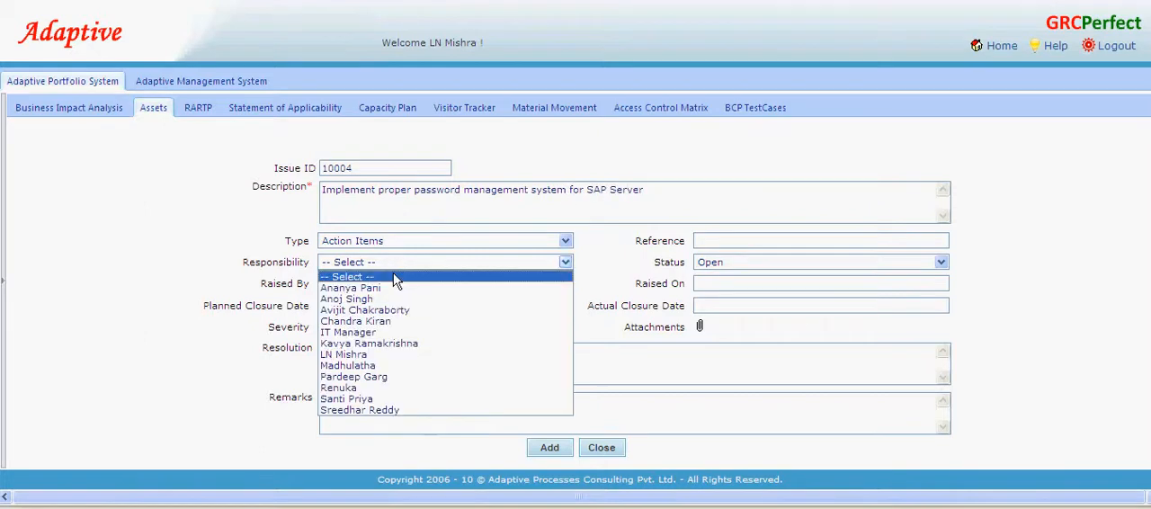
click(396, 332)
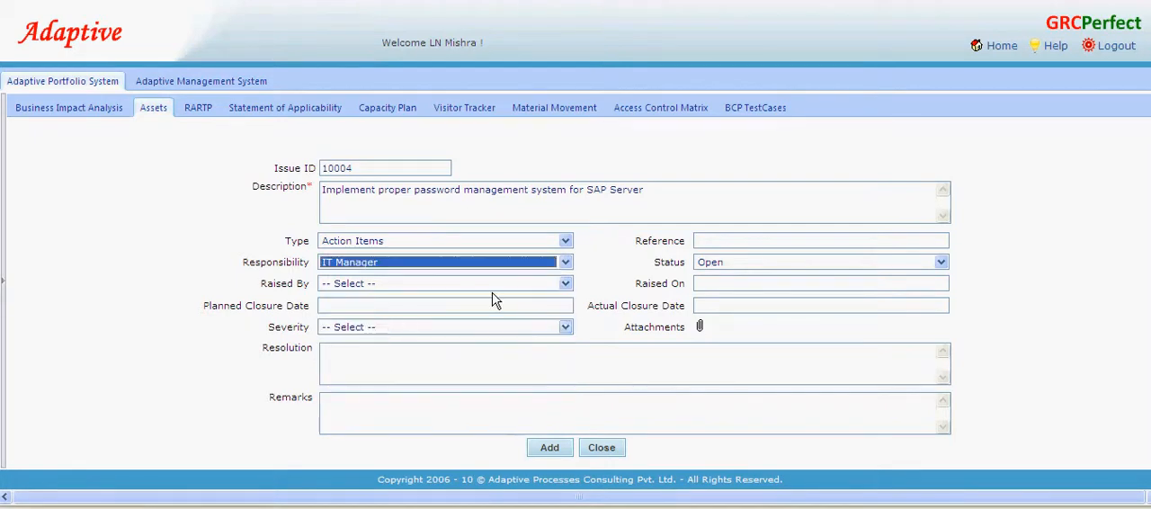
click(729, 263)
click(730, 289)
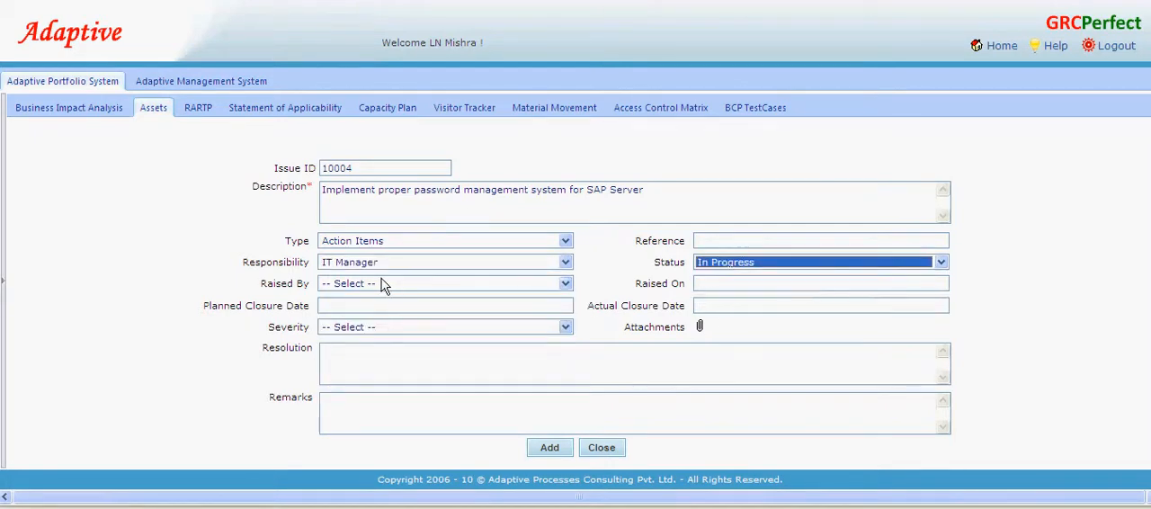
- Choose who raised the action item and set its planned closure date to 22-Feb-10
click(382, 285)
click(350, 388)
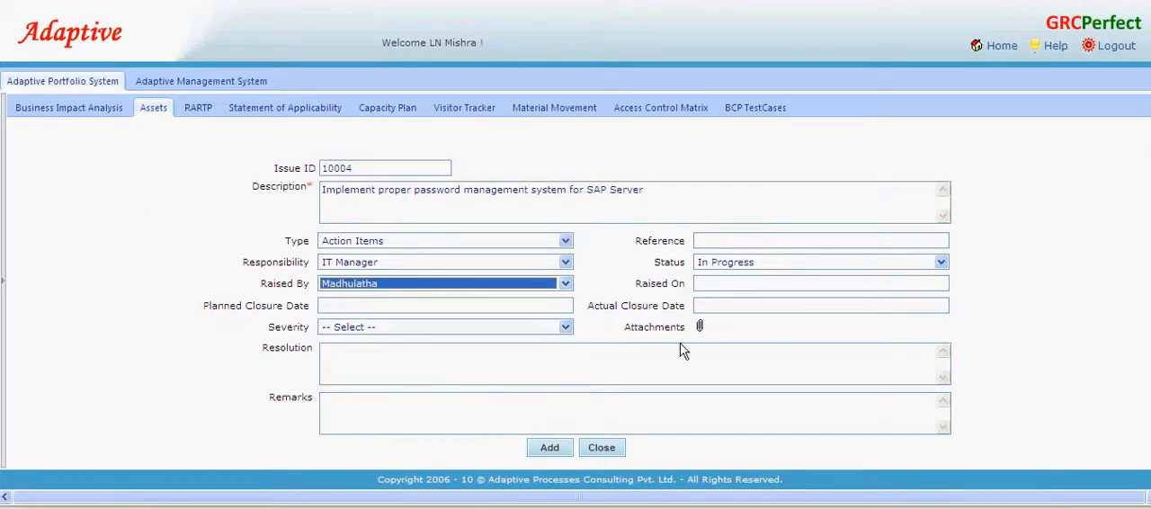
click(398, 306)
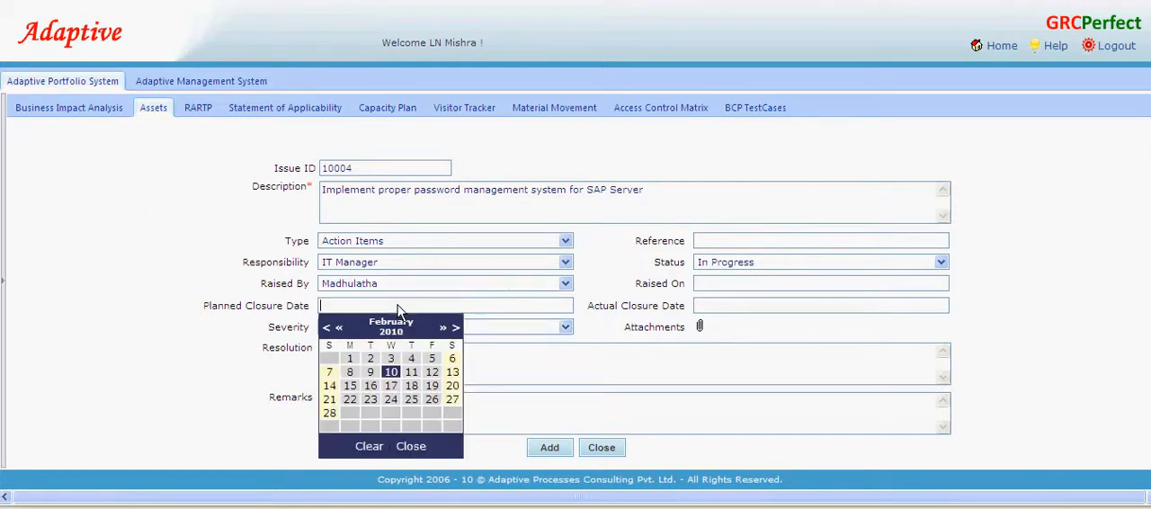
click(350, 399)
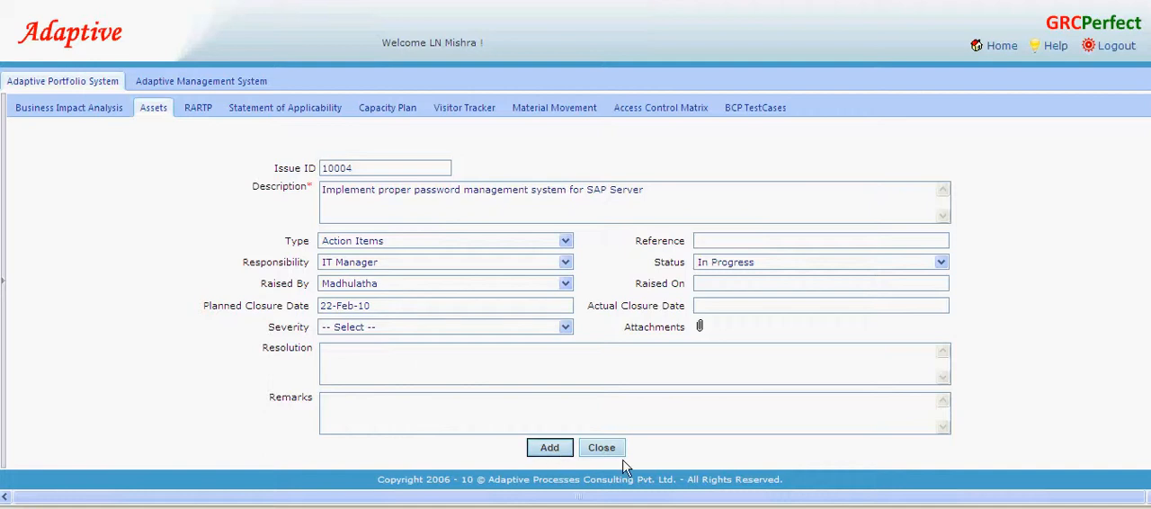
- Close the action item and the risk treatment plan, then open the components of the SAP Server asset
click(603, 449)
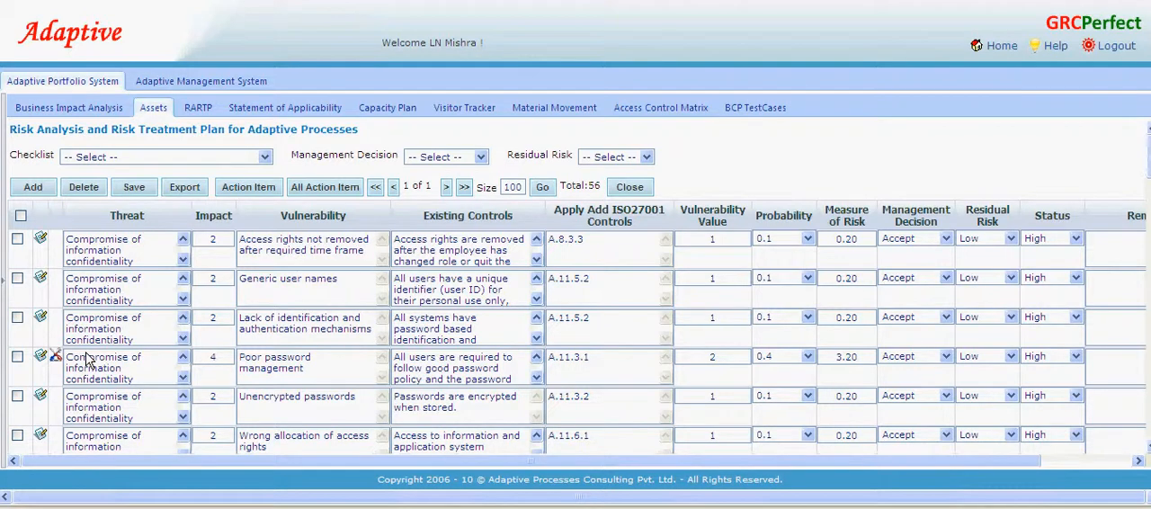
click(631, 184)
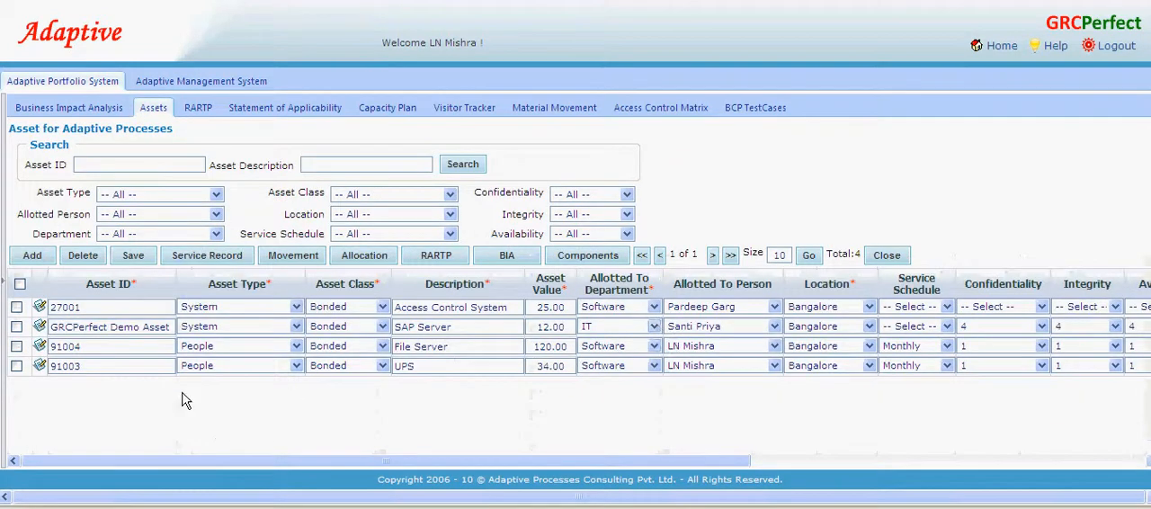
click(16, 327)
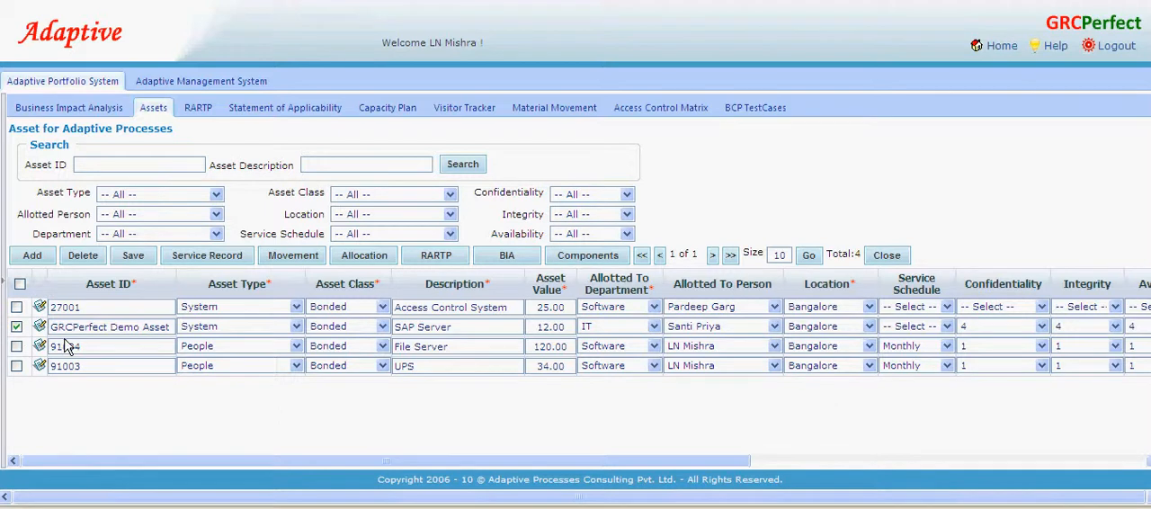
click(591, 256)
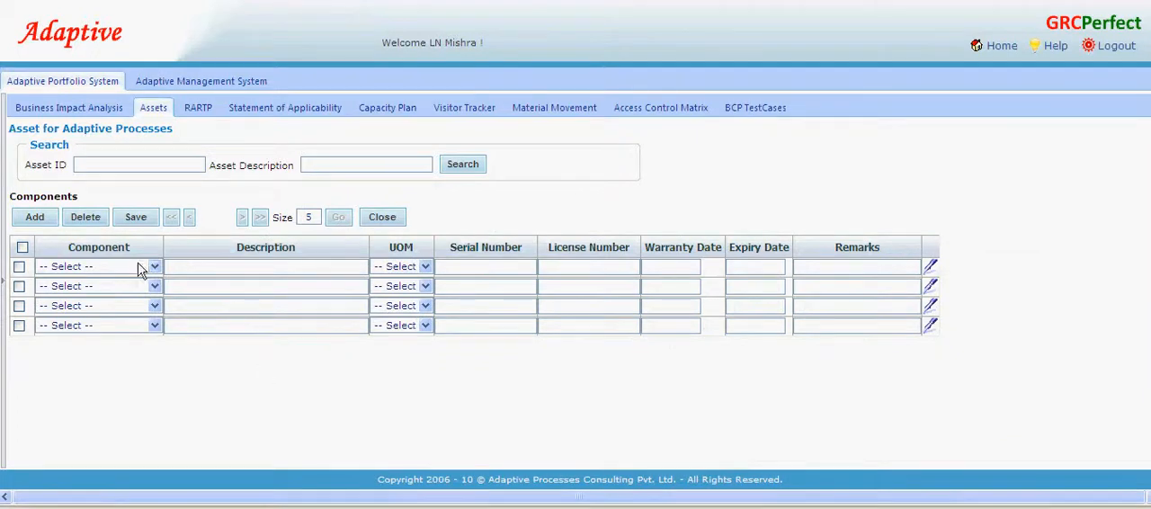
- Choose CPU as the first component and Operating System as the second, then close the components list without saving
click(153, 266)
click(81, 291)
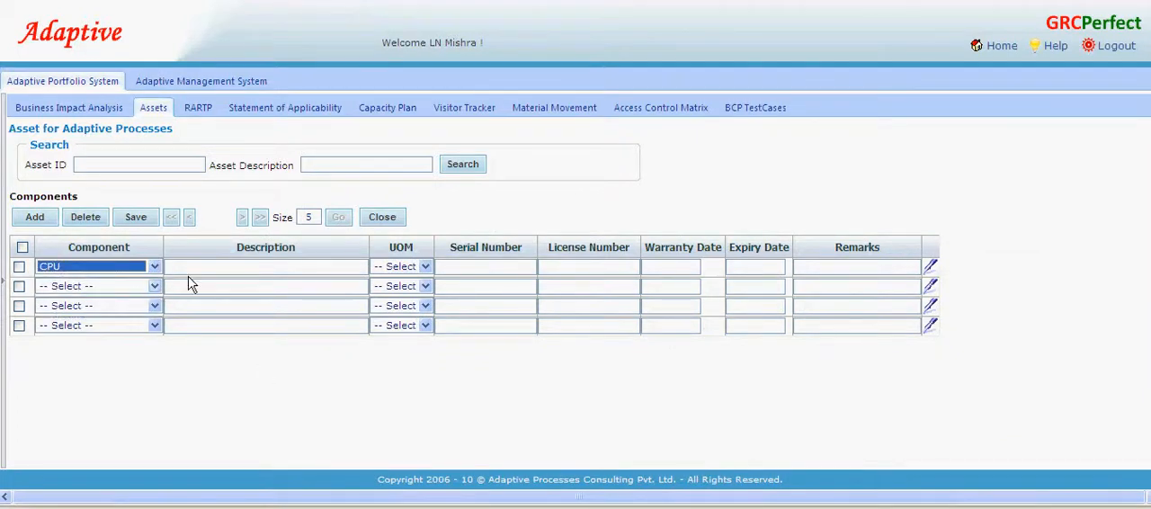
click(153, 286)
click(80, 331)
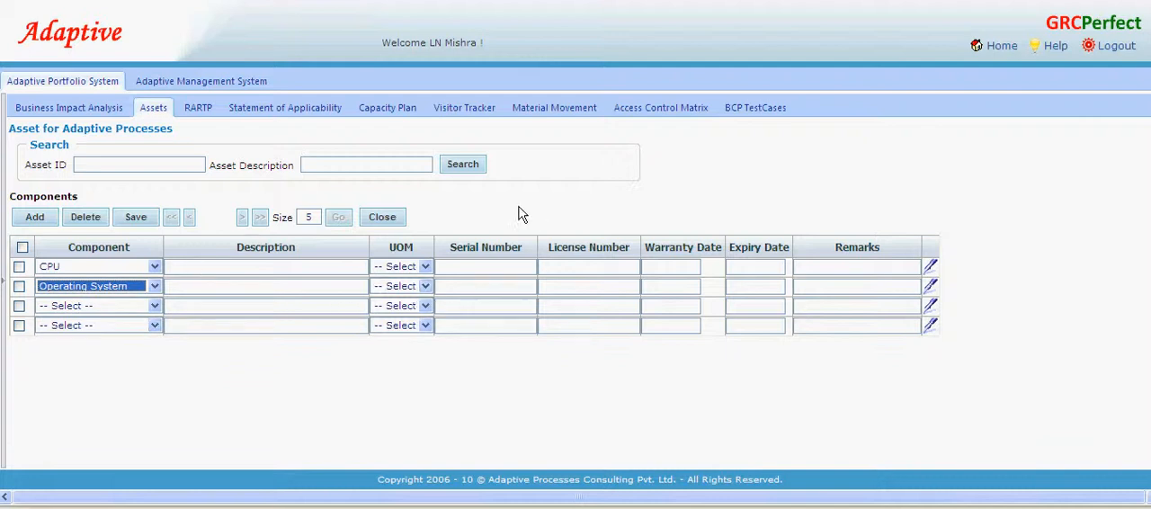
click(371, 219)
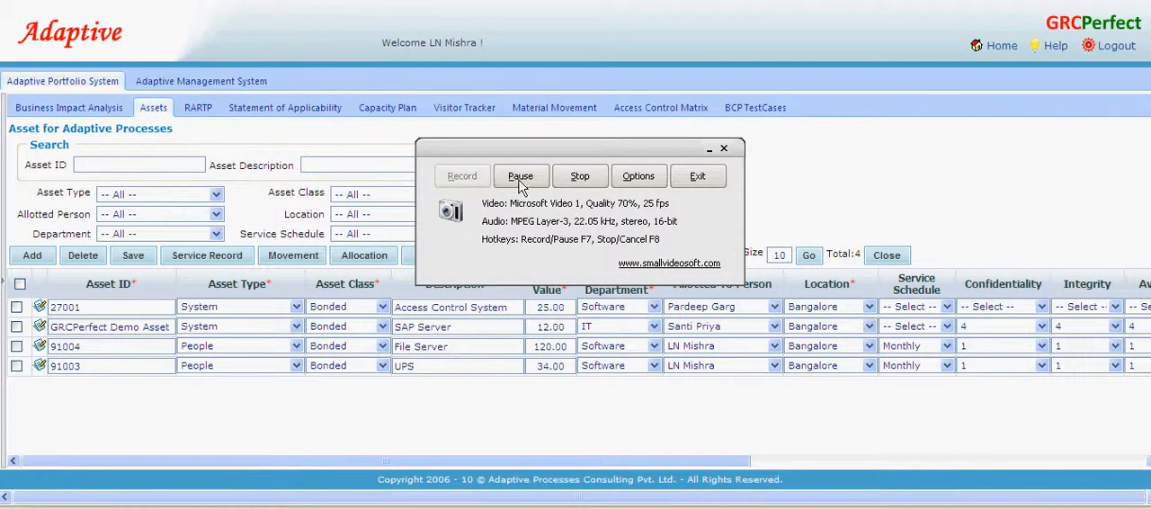
click(520, 177)
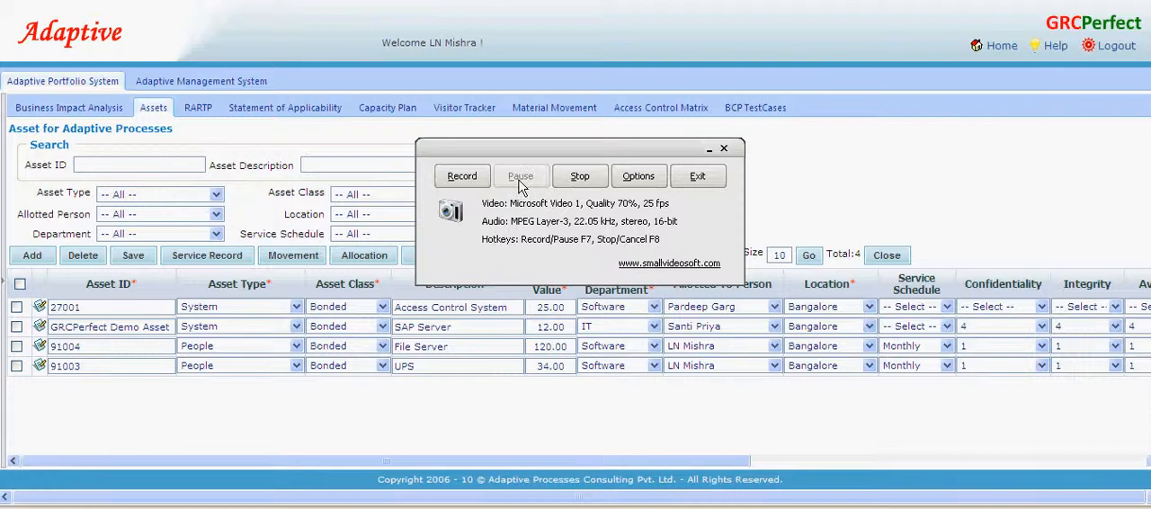